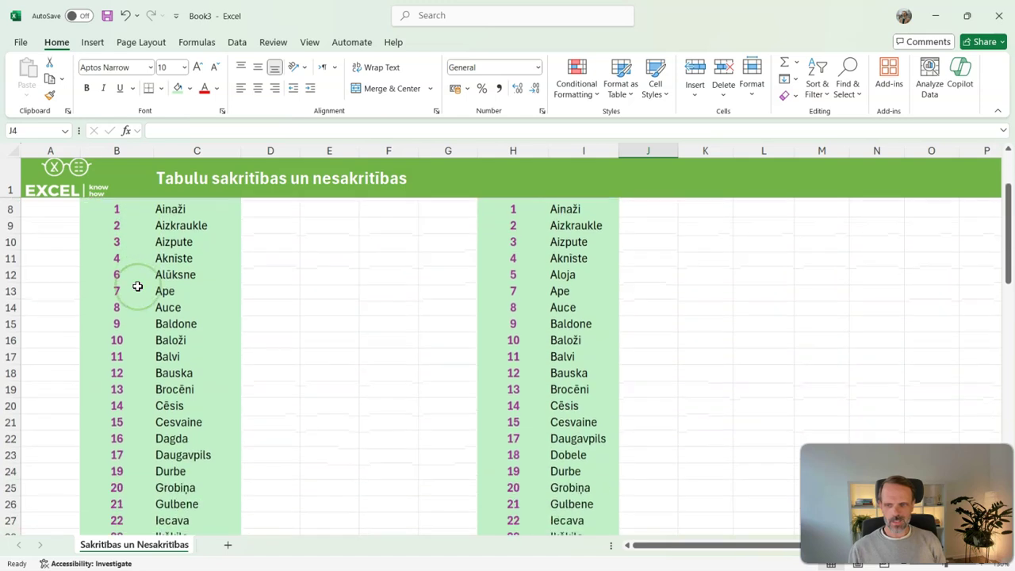
Compare the Pamata saraksts and Jaunais saraksts city tables down to their last rows for records that differ
scroll(137, 286, down, 6)
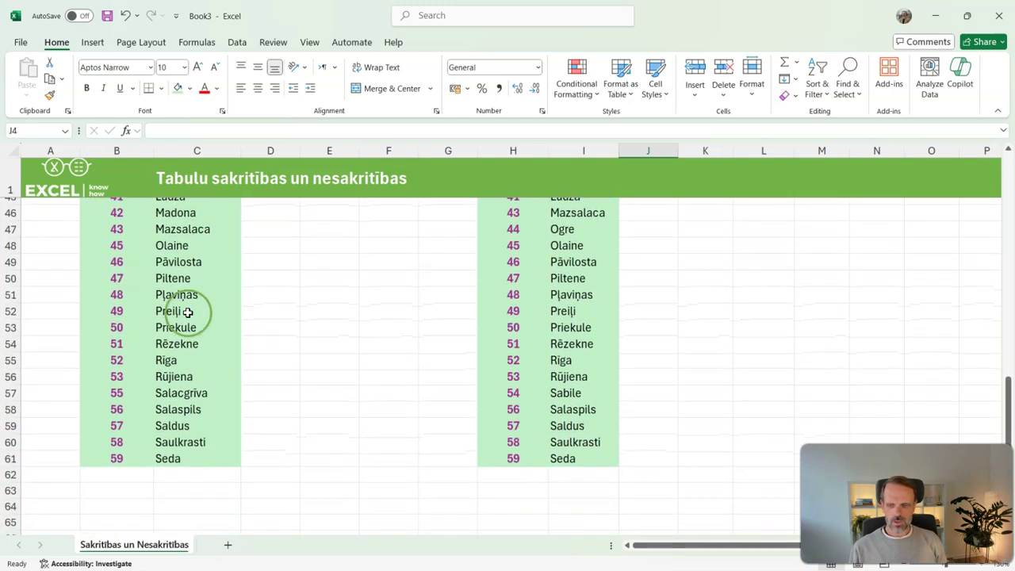
click(13, 460)
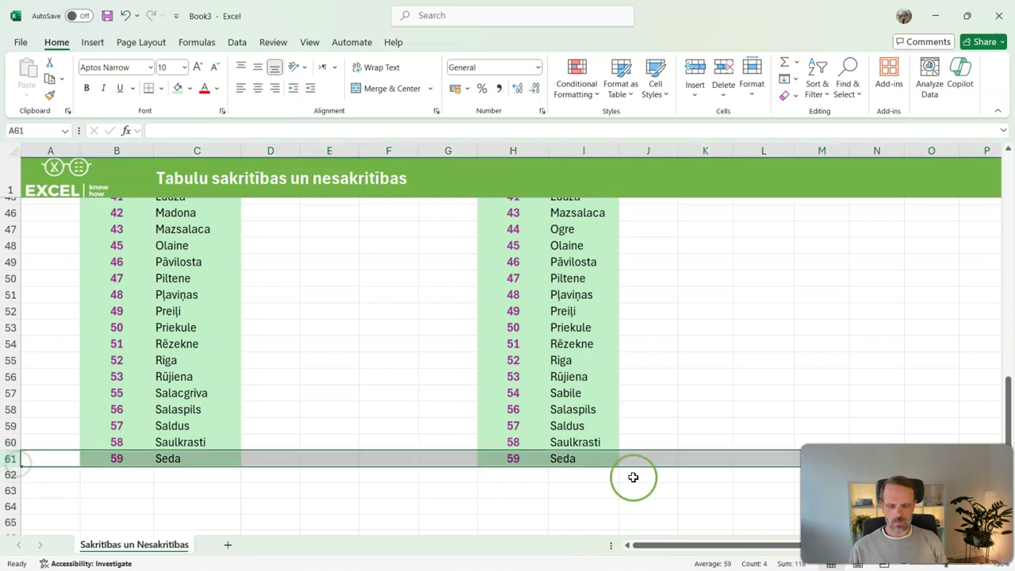
click(583, 460)
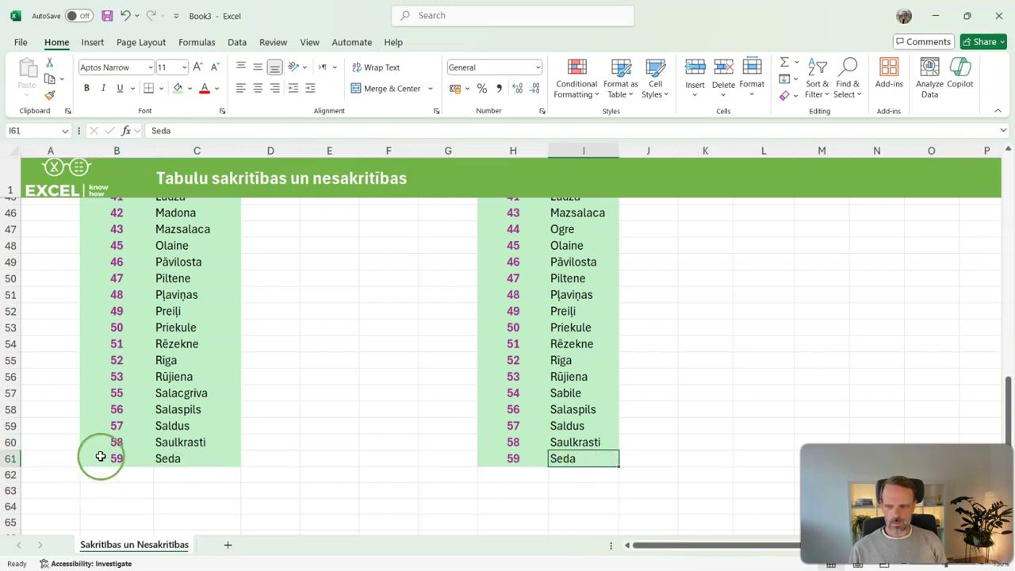
scroll(95, 437, up, 12)
scroll(96, 438, up, 3)
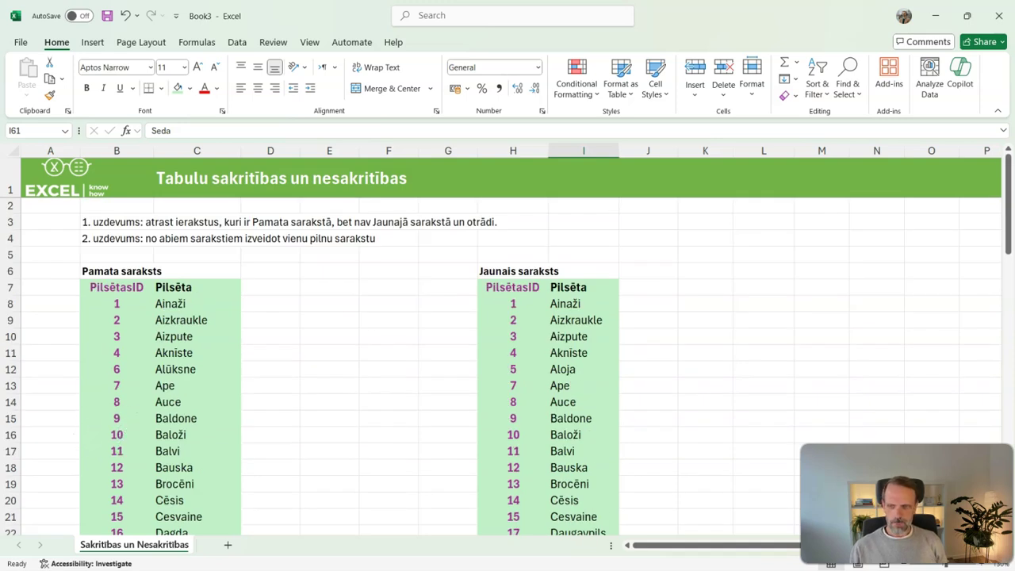
mouse_move(99, 346)
mouse_down()
mouse_move(149, 371)
mouse_move(216, 377)
mouse_up()
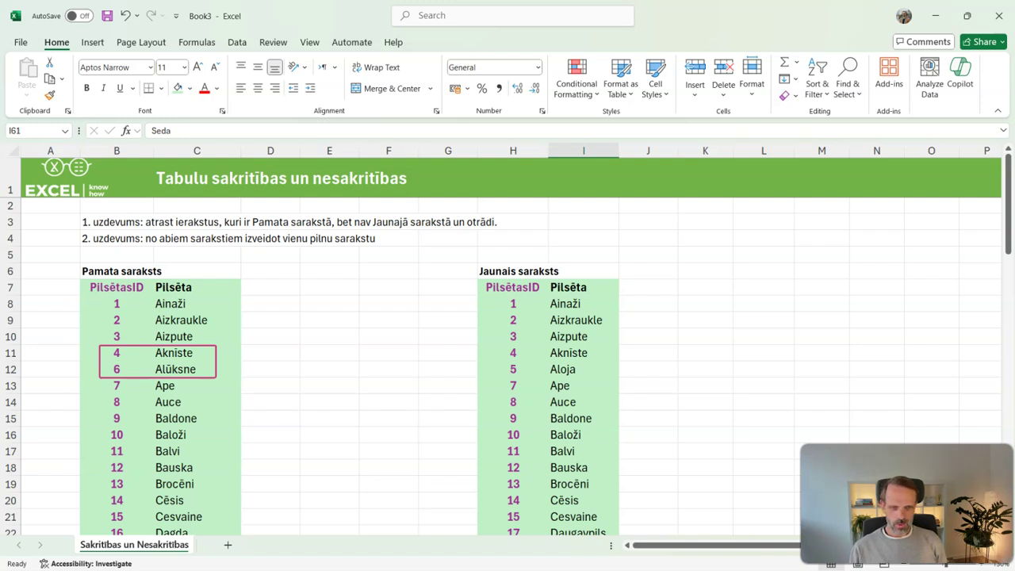
mouse_move(500, 361)
mouse_down()
mouse_move(602, 378)
mouse_move(606, 394)
mouse_up()
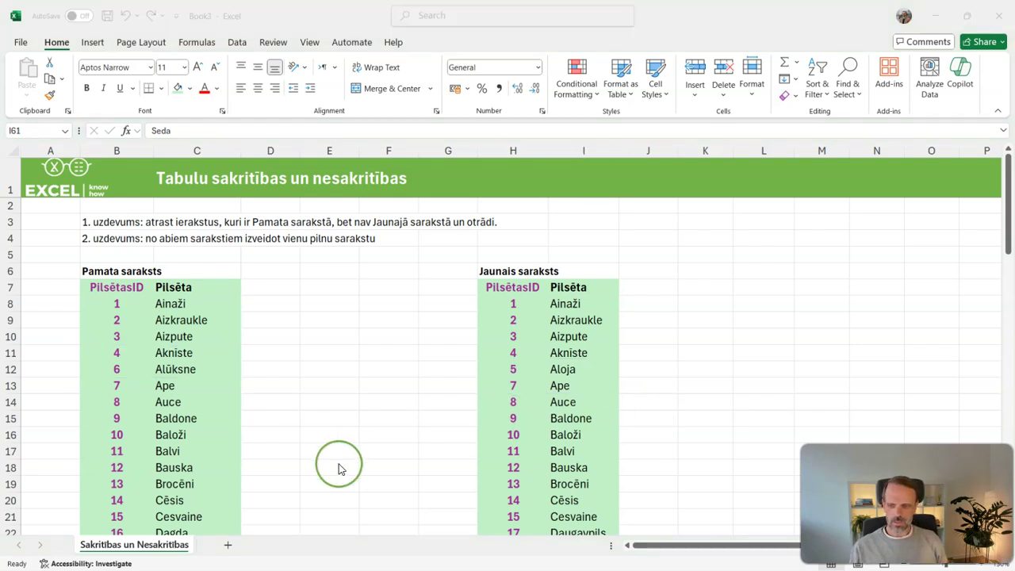
scroll(238, 452, down, 3)
scroll(226, 449, down, 1)
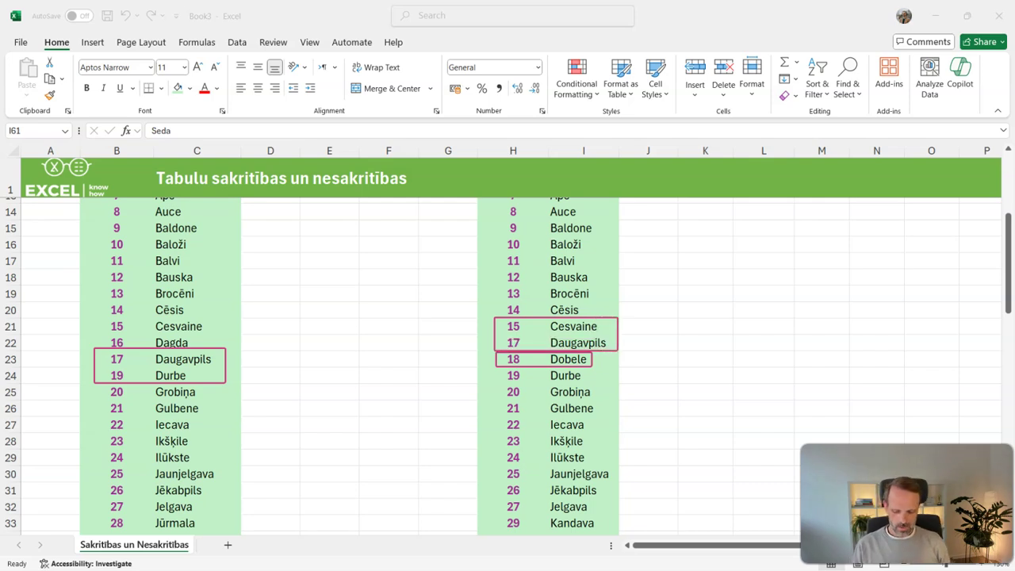
scroll(193, 381, up, 4)
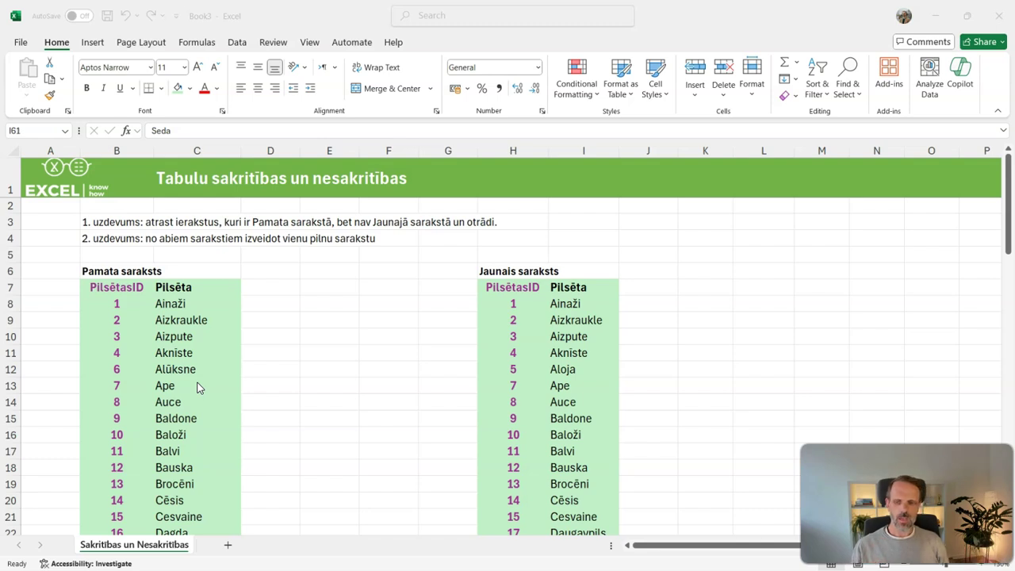
Start a VLOOKUP formula in D8 with its function arguments dialog and use B8 as the lookup value
click(260, 304)
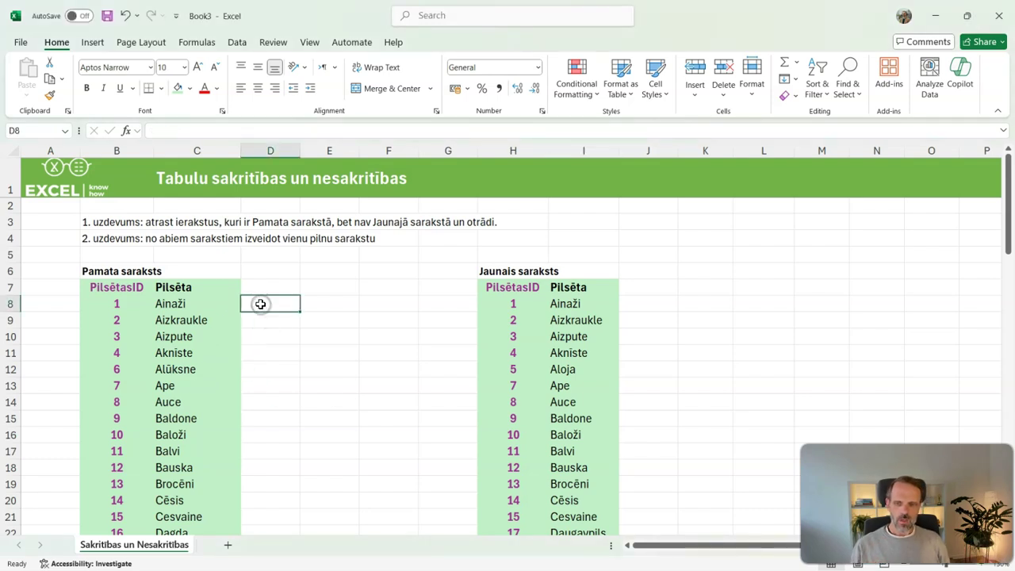
text(=)
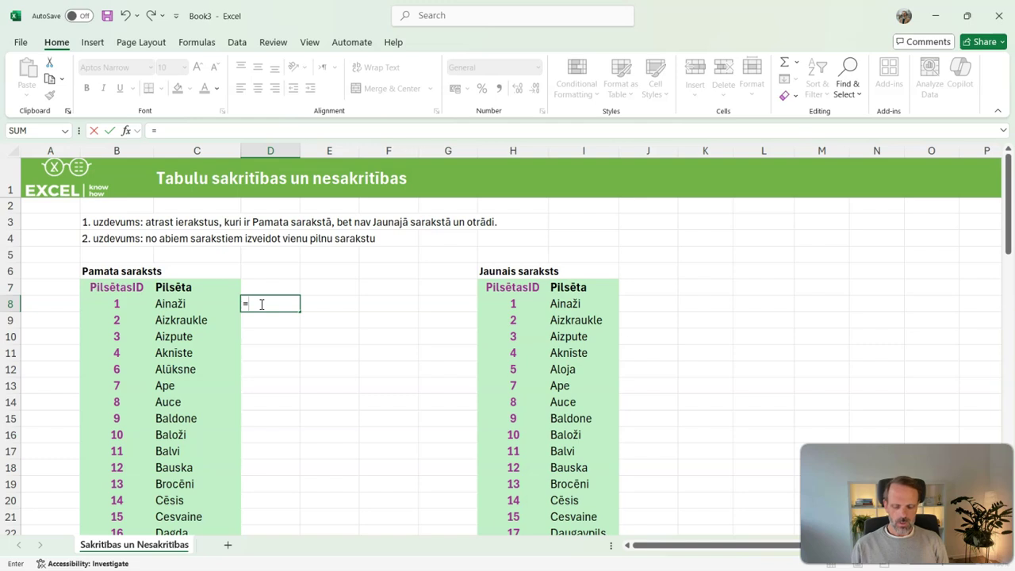
text(vl)
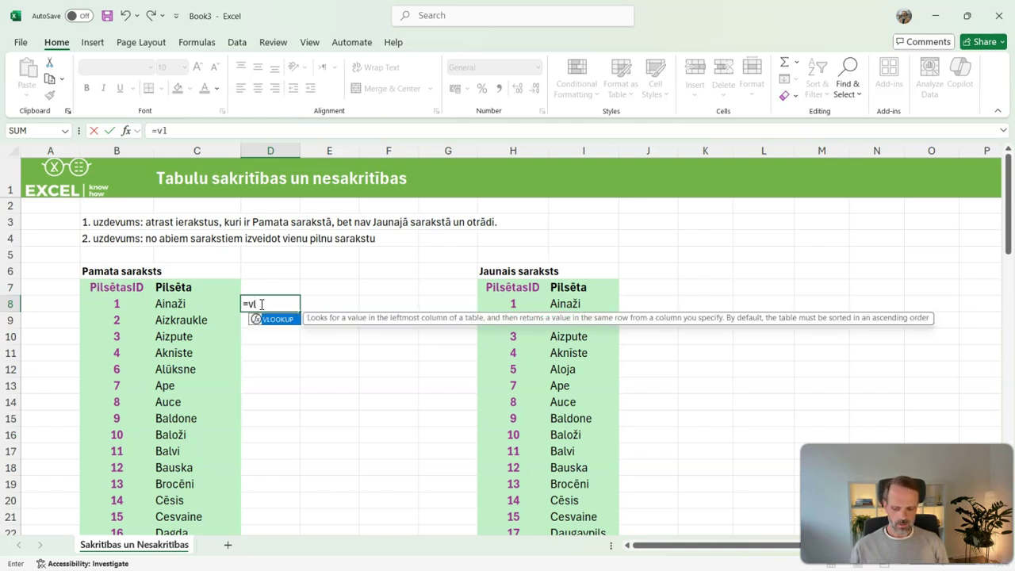
key(Tab)
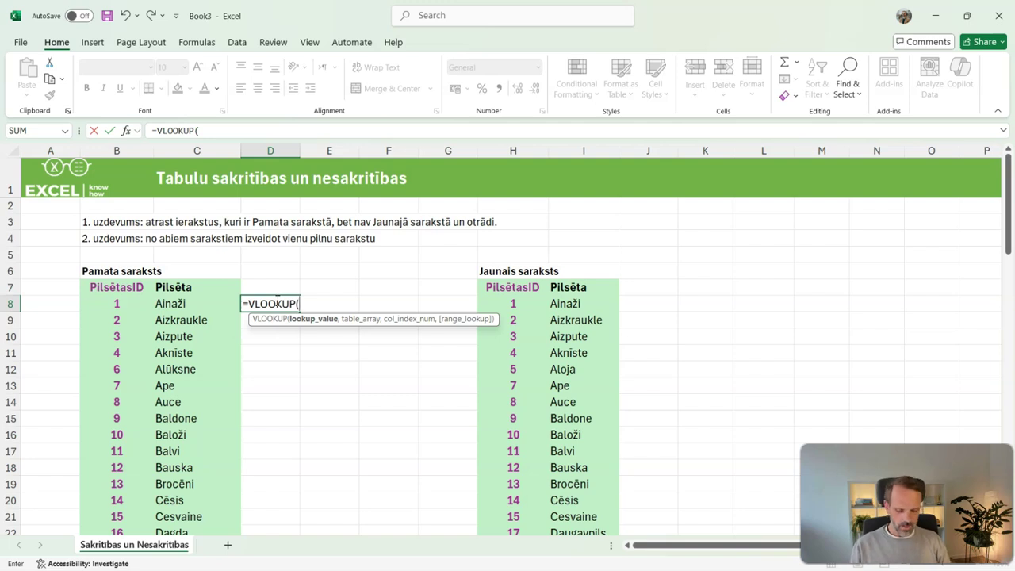
click(125, 130)
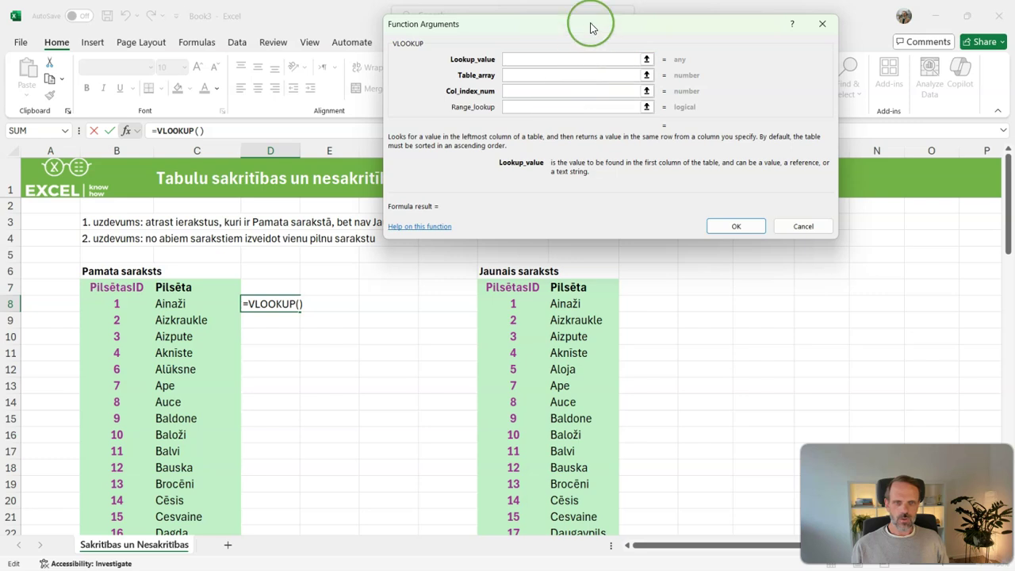
drag(589, 27, 496, 35)
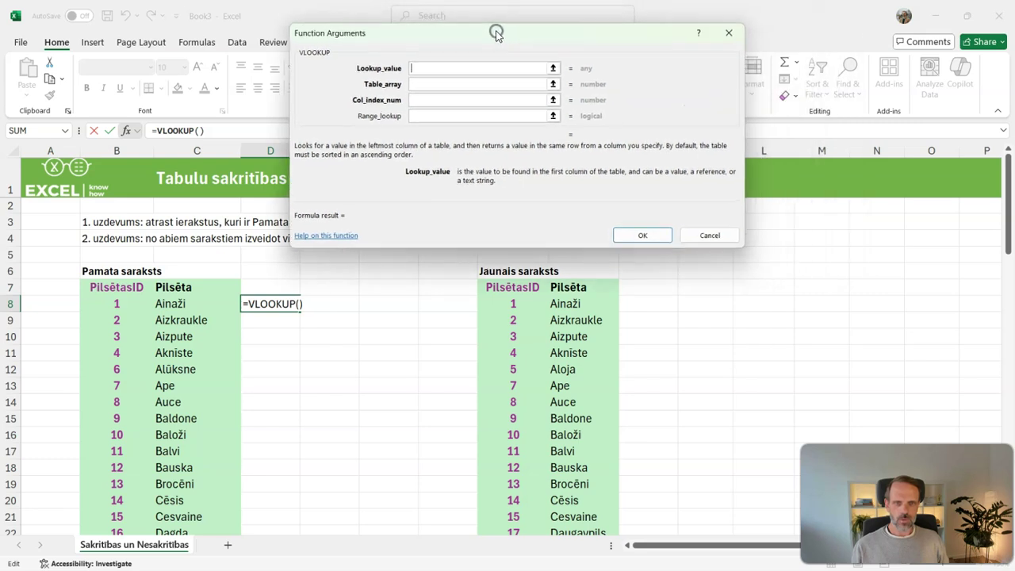
click(122, 304)
click(173, 302)
click(134, 302)
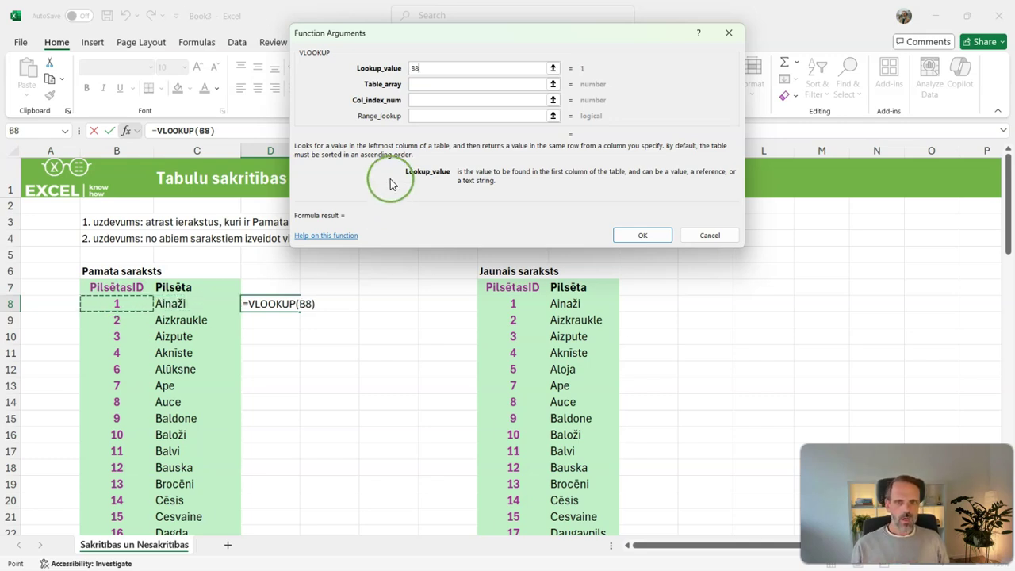
Try column H:H as the VLOOKUP table array with column index 1
click(448, 84)
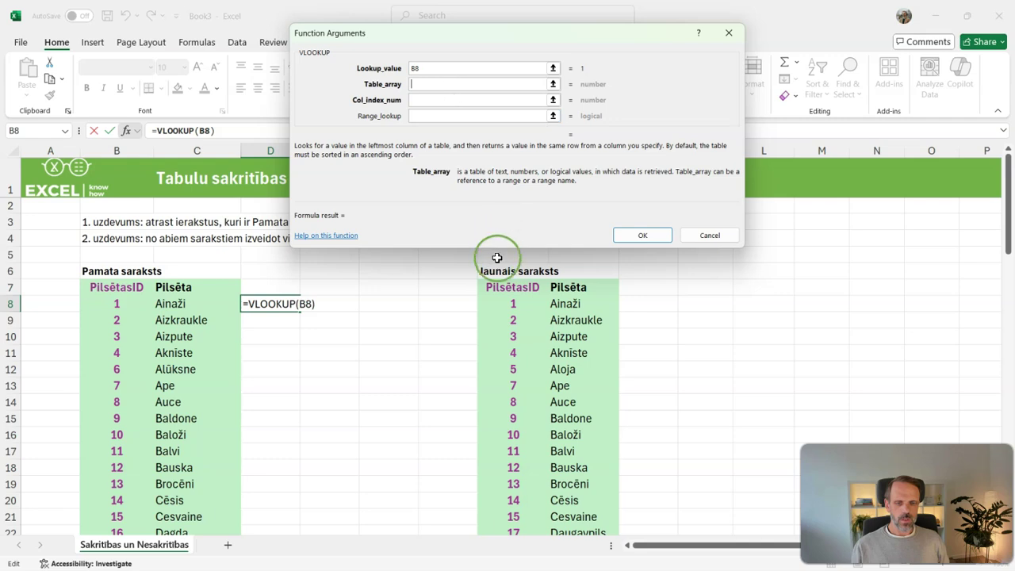
drag(543, 40, 271, 51)
click(516, 141)
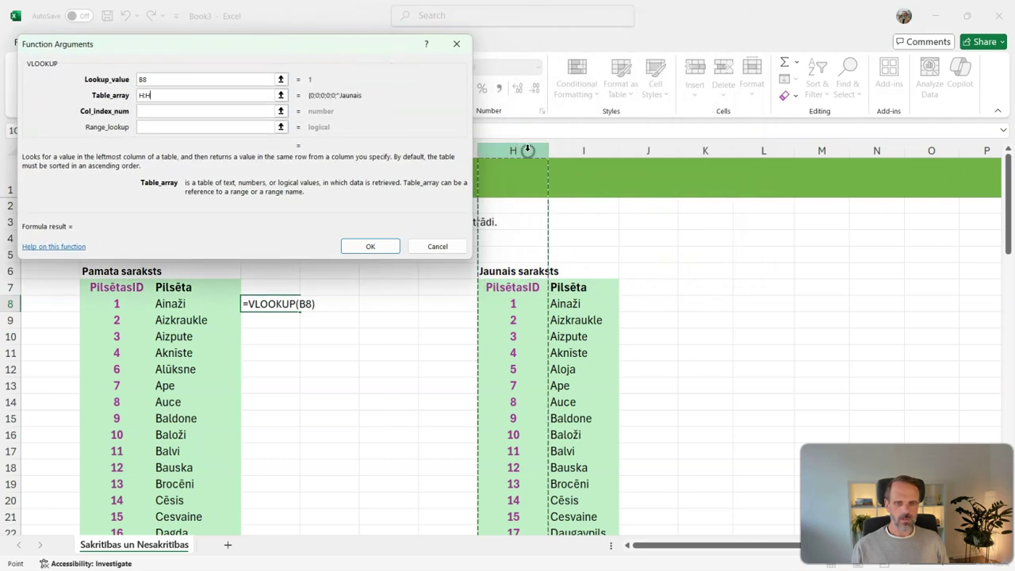
click(168, 111)
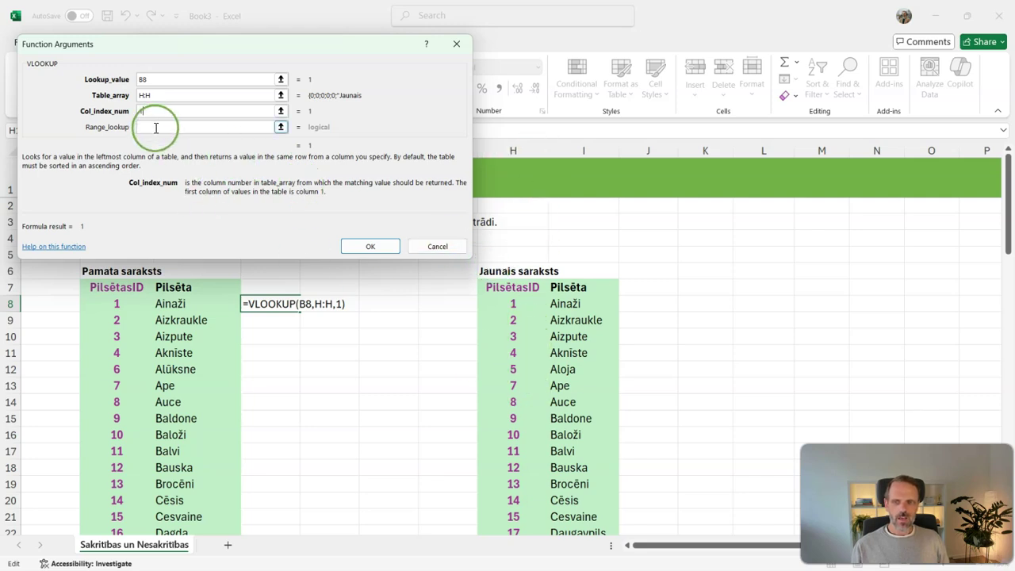
Set the VLOOKUP table array to columns H:I and the column index to 2
double_click(170, 95)
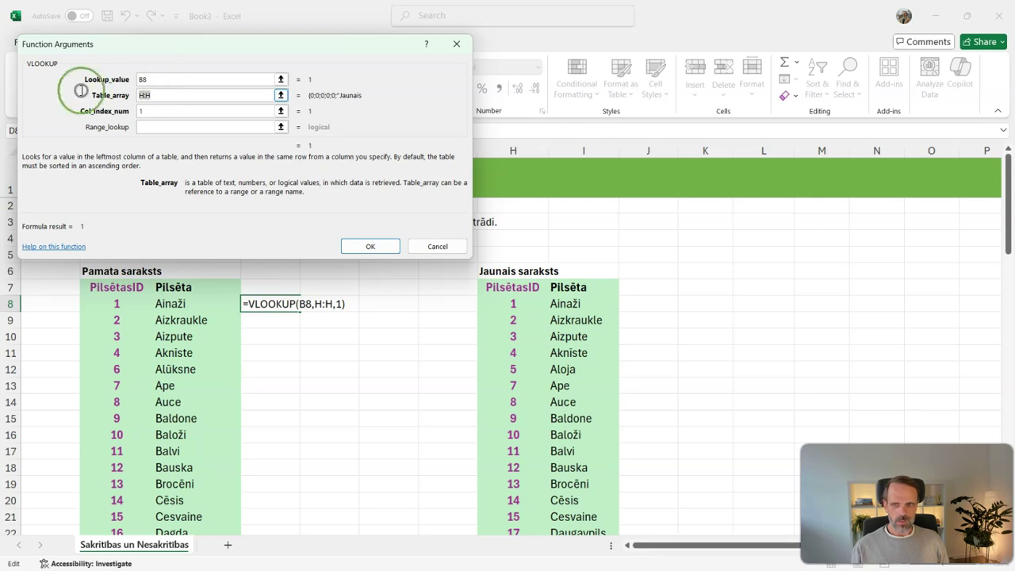
drag(528, 149, 577, 151)
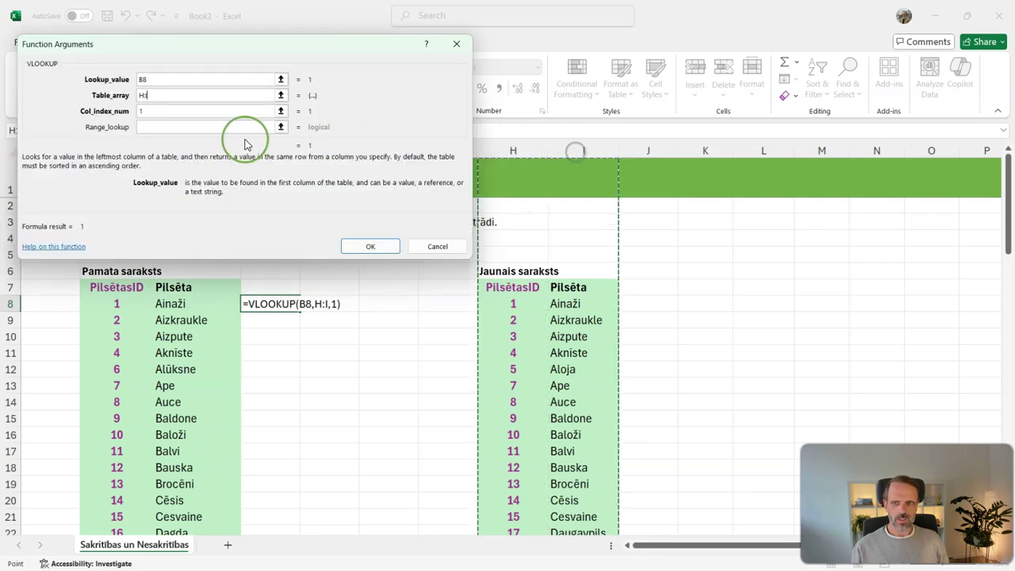
click(148, 111)
text(2)
Set Range_lookup to false, confirm the VLOOKUP in D8 and fill it down the whole Pamata saraksts table
click(163, 125)
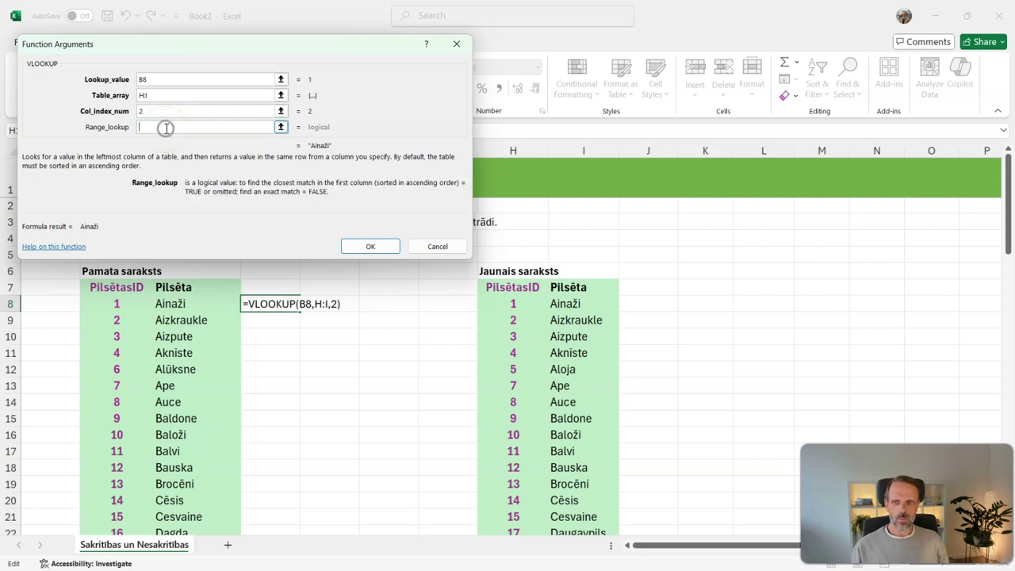
text(false)
key(BackSpace)
key(BackSpace)
text(se)
click(166, 129)
click(187, 205)
click(161, 131)
click(349, 246)
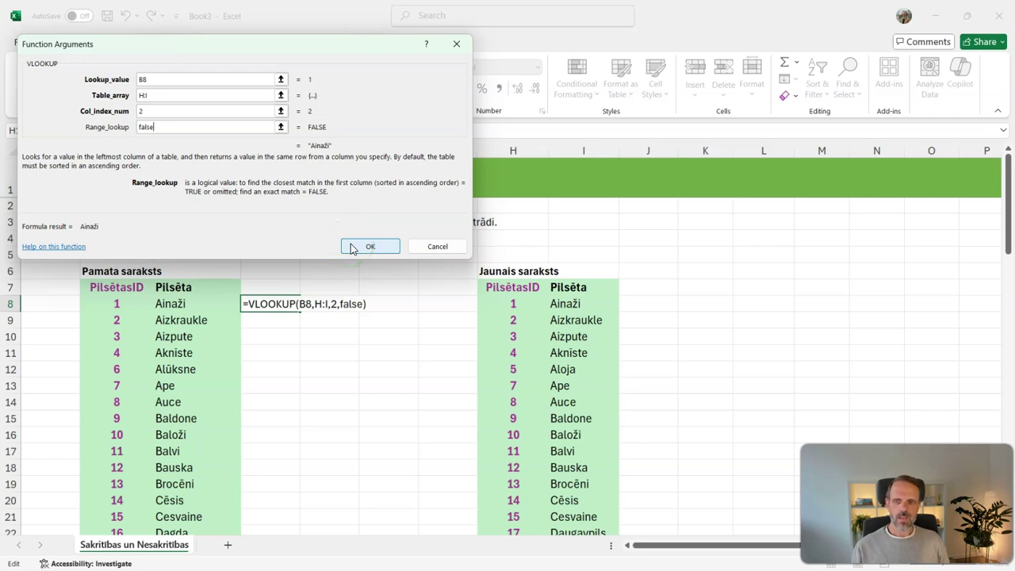
click(353, 248)
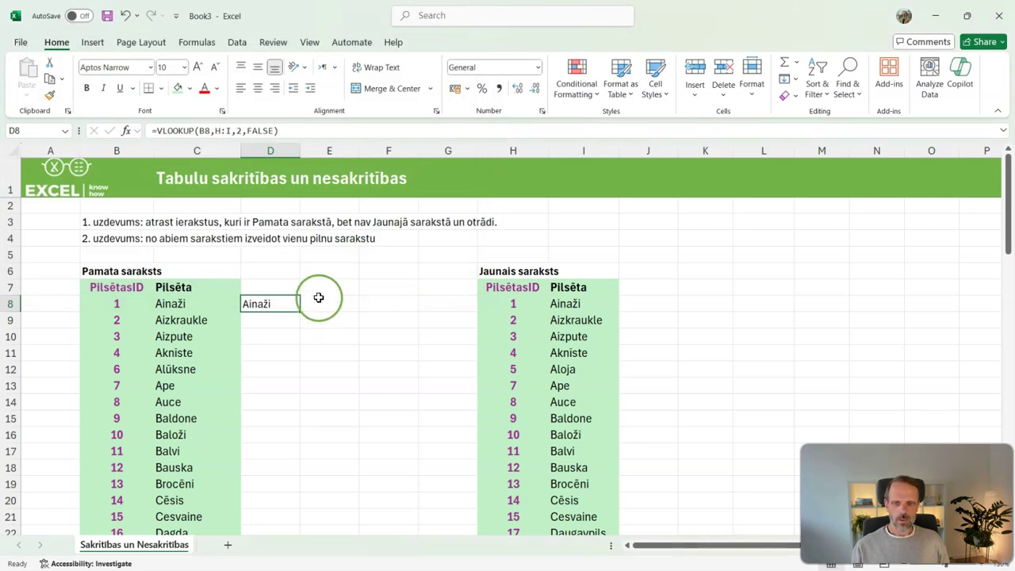
double_click(301, 312)
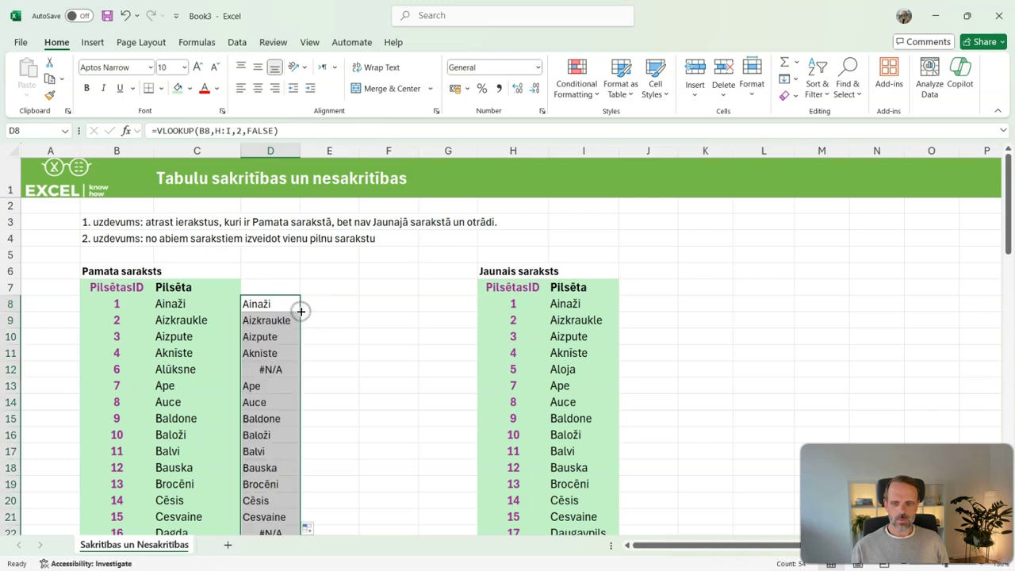
Examine the rows of the Pamata saraksts table where the lookup in column D returns #N/A
scroll(299, 313, down, 2)
scroll(299, 313, down, 4)
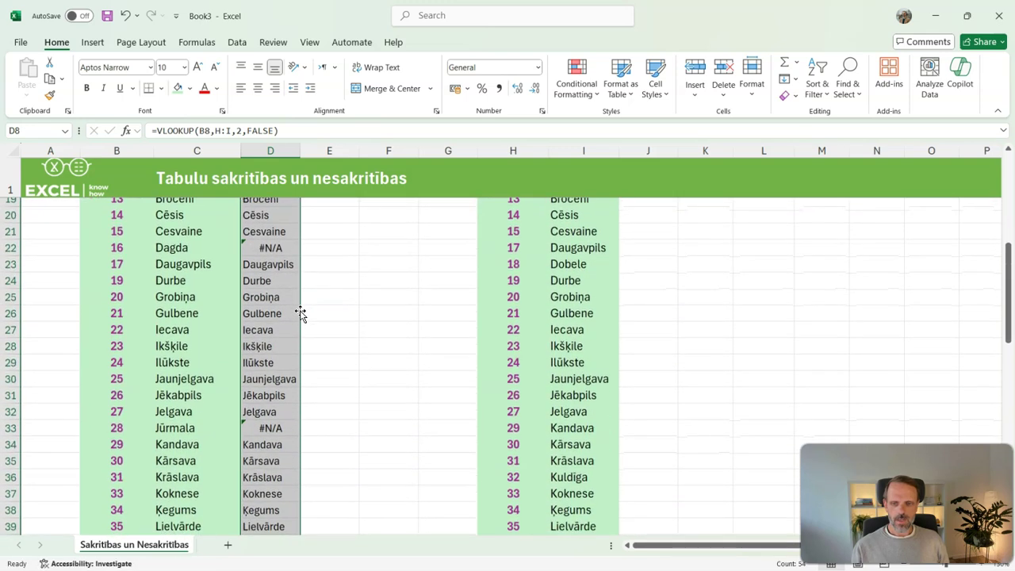
click(262, 427)
drag(116, 427, 271, 428)
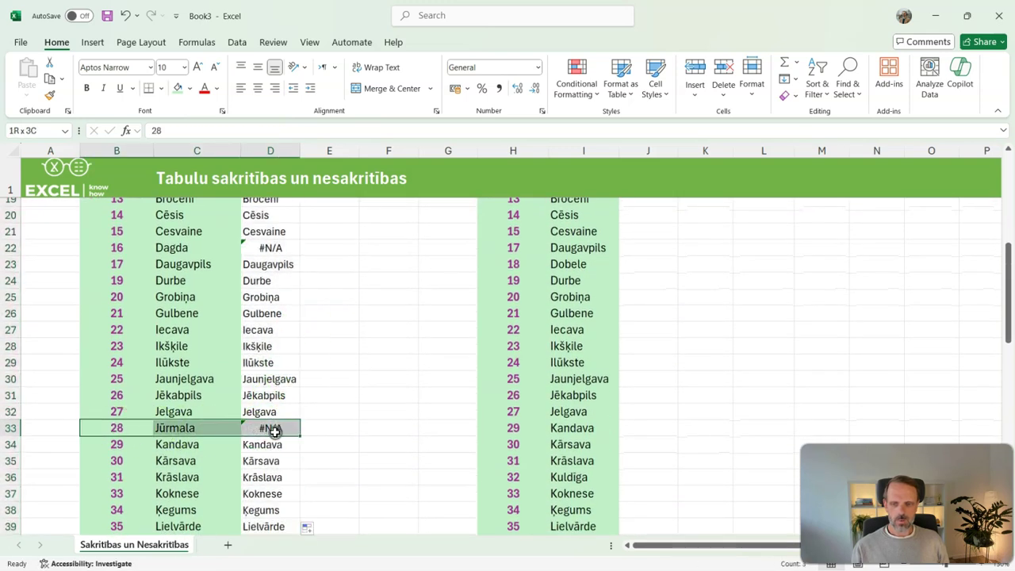
scroll(250, 395, up, 3)
drag(129, 390, 269, 390)
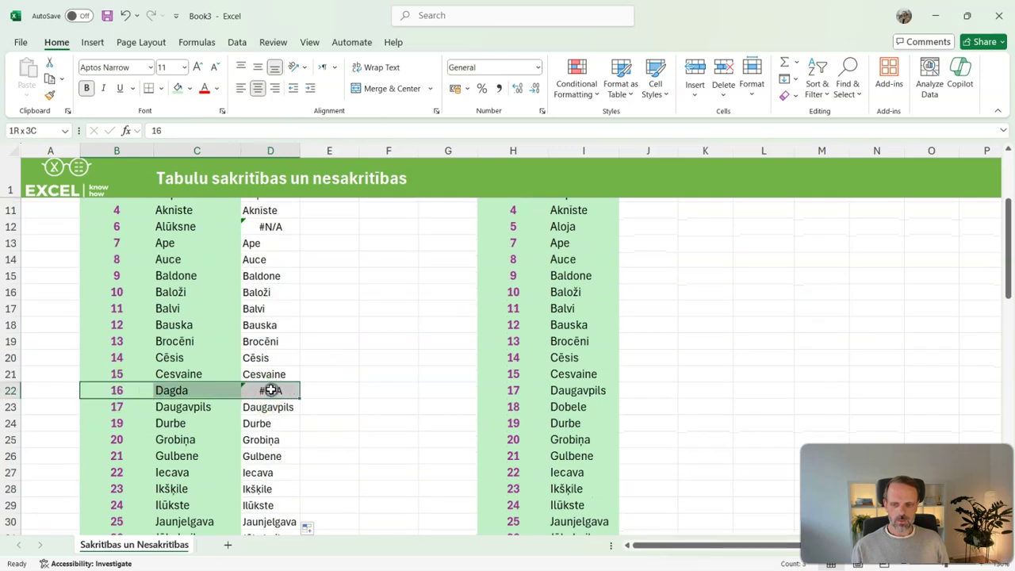
click(271, 388)
scroll(271, 389, up, 3)
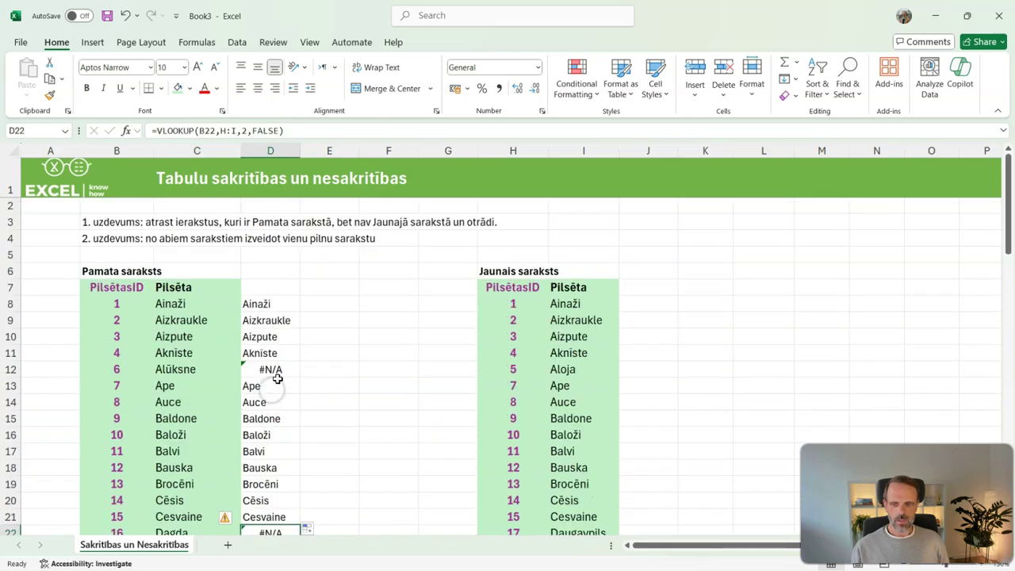
click(280, 289)
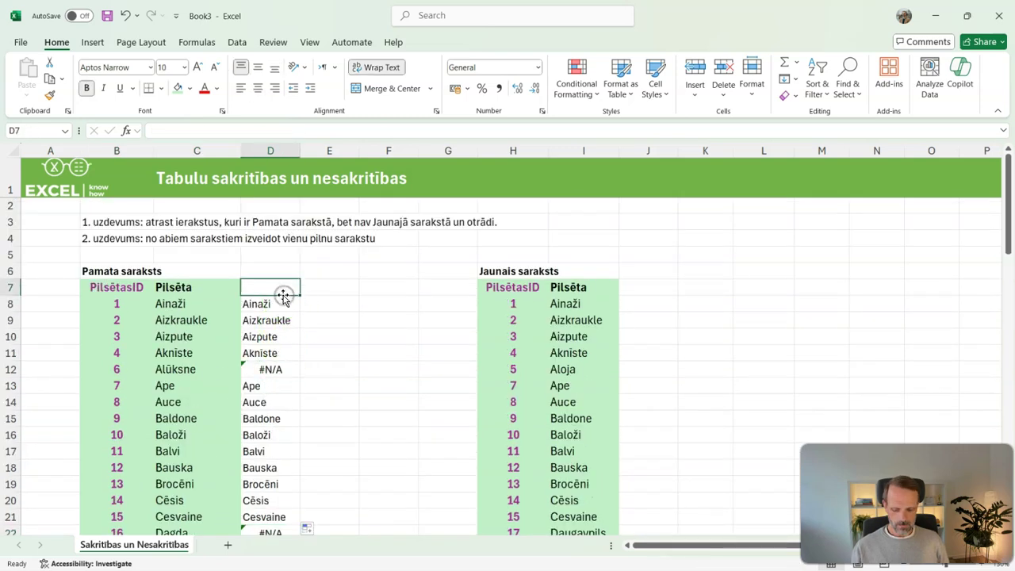
Start an XLOOKUP in E8 with lookup value B8, lookup array H:H and return array I:I
click(331, 303)
text(=xl)
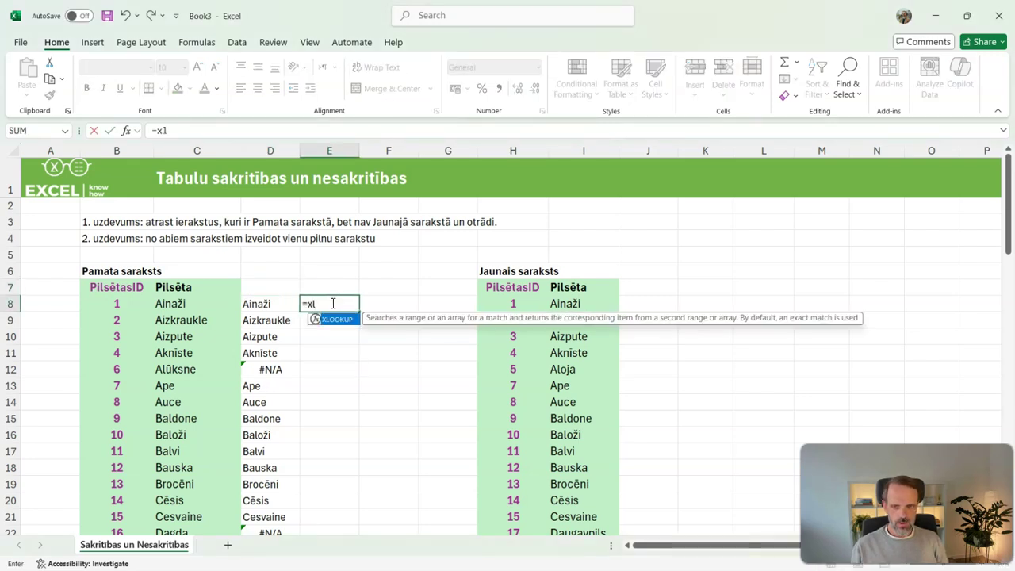
key(Tab)
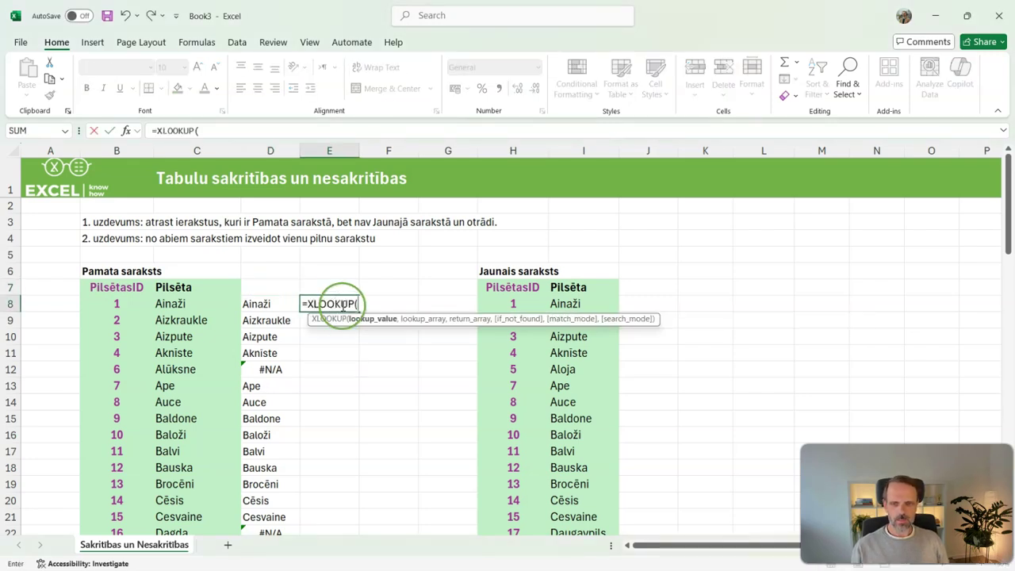
click(122, 303)
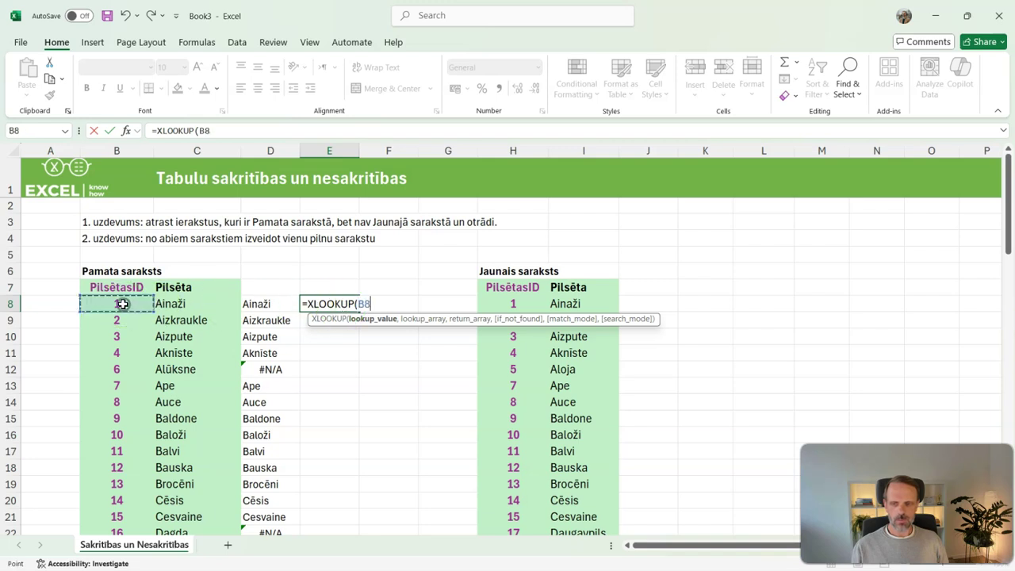
text(;)
text(,)
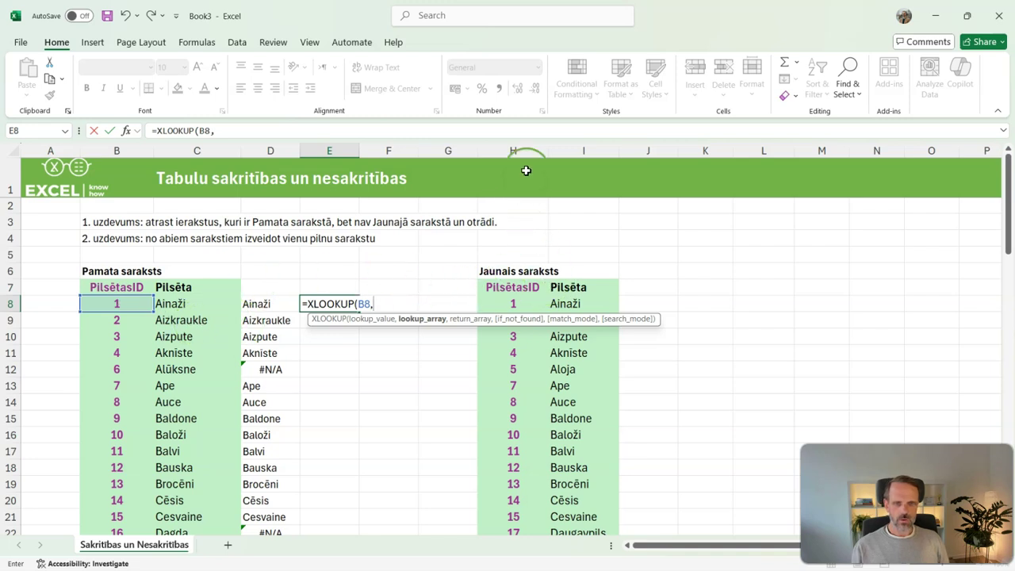
click(530, 150)
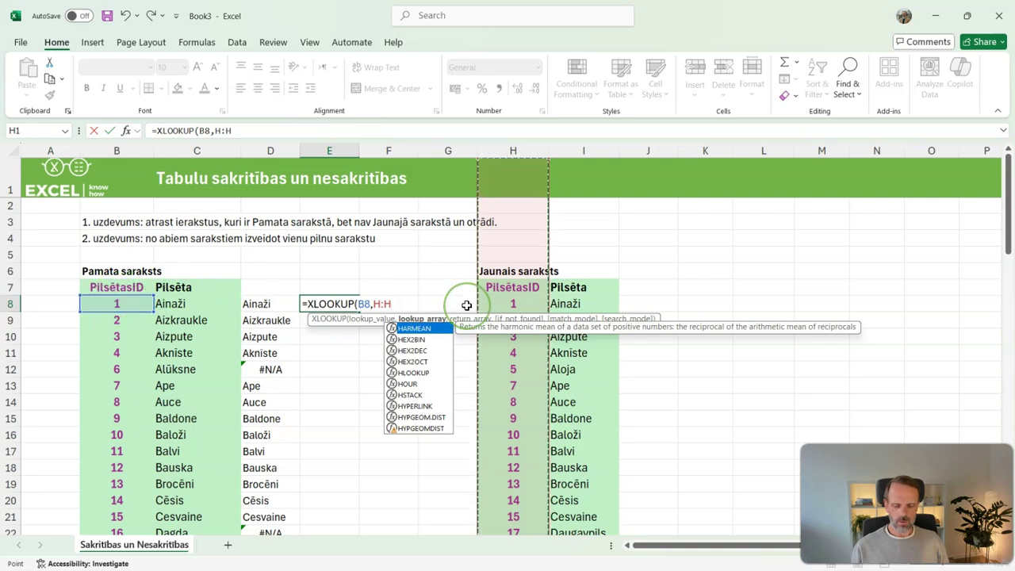
text(,)
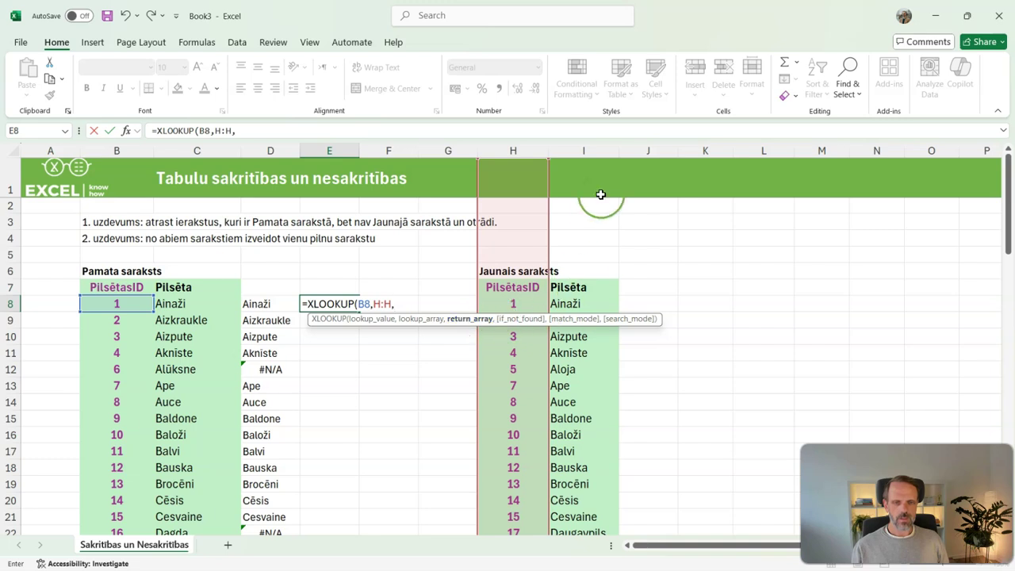
click(597, 144)
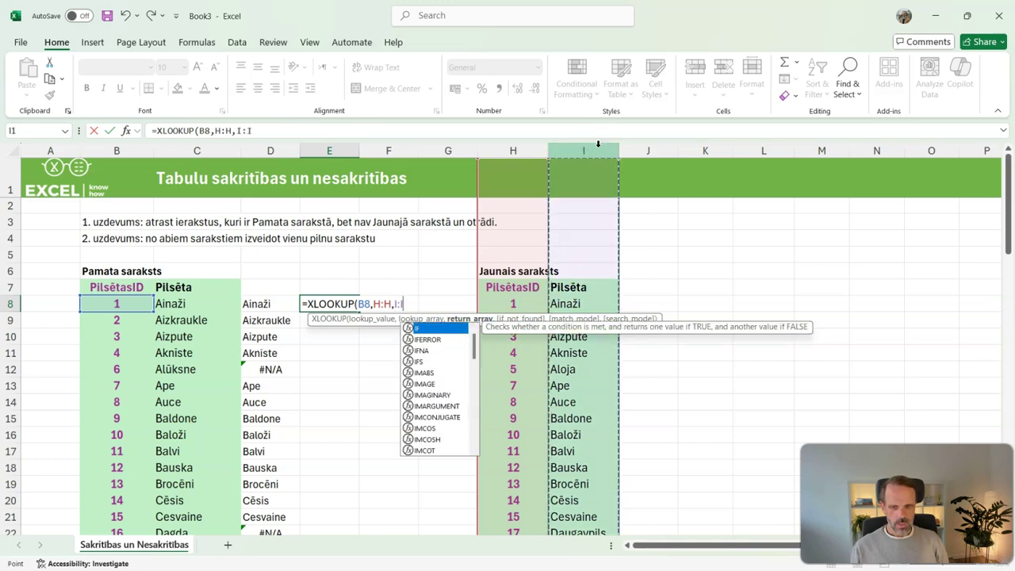
Set the XLOOKUP's if_not_found text to "!!! Nav atrasts !!!" and confirm the formula in E8
text(,)
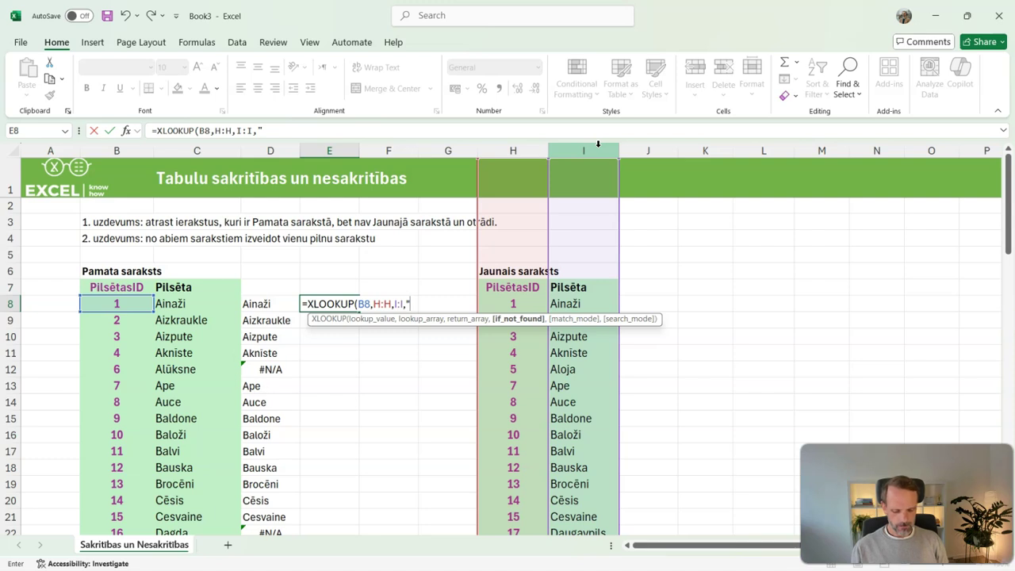
text(v atrasts !!!)
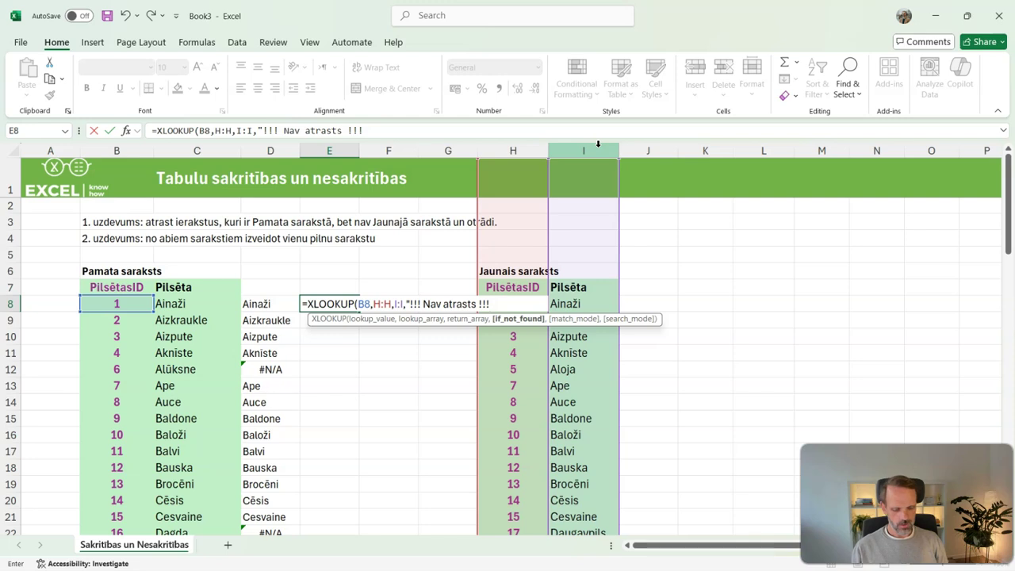
scroll(598, 144, right, 5)
text(8:)
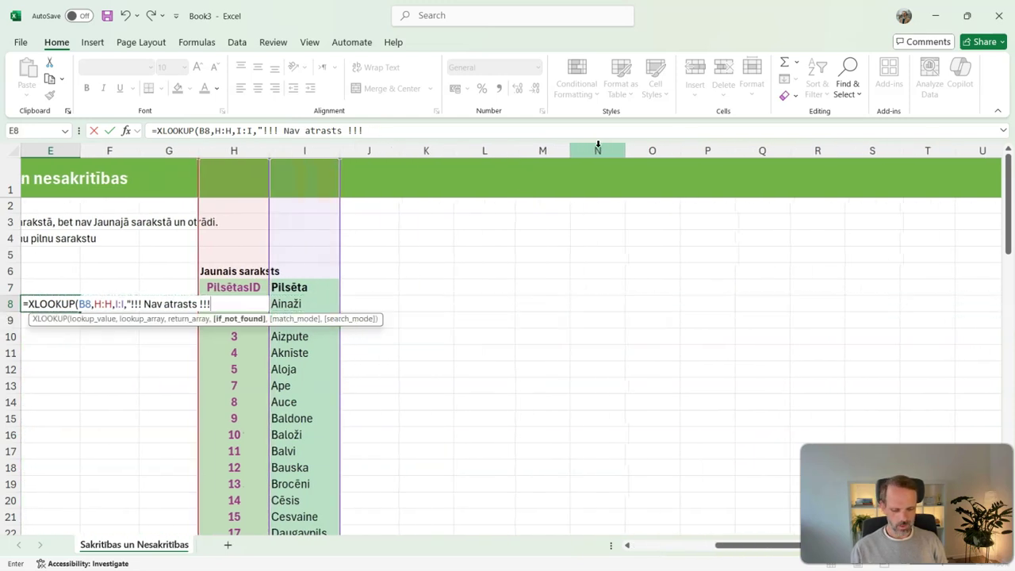
text())
key(Return)
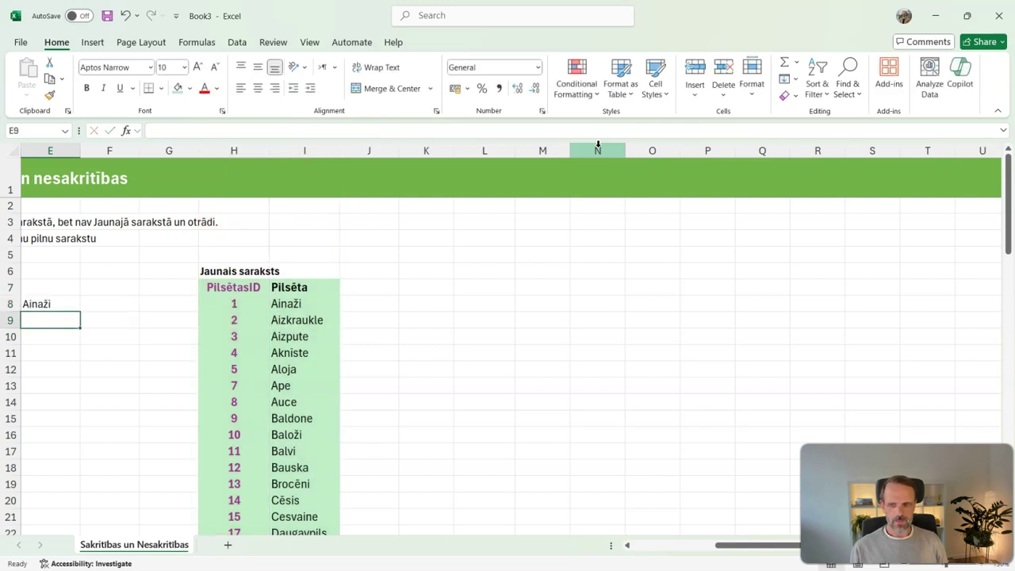
Fill the E8 XLOOKUP down the whole Pamata saraksts table and compare its results with the VLOOKUP column D
key(Home)
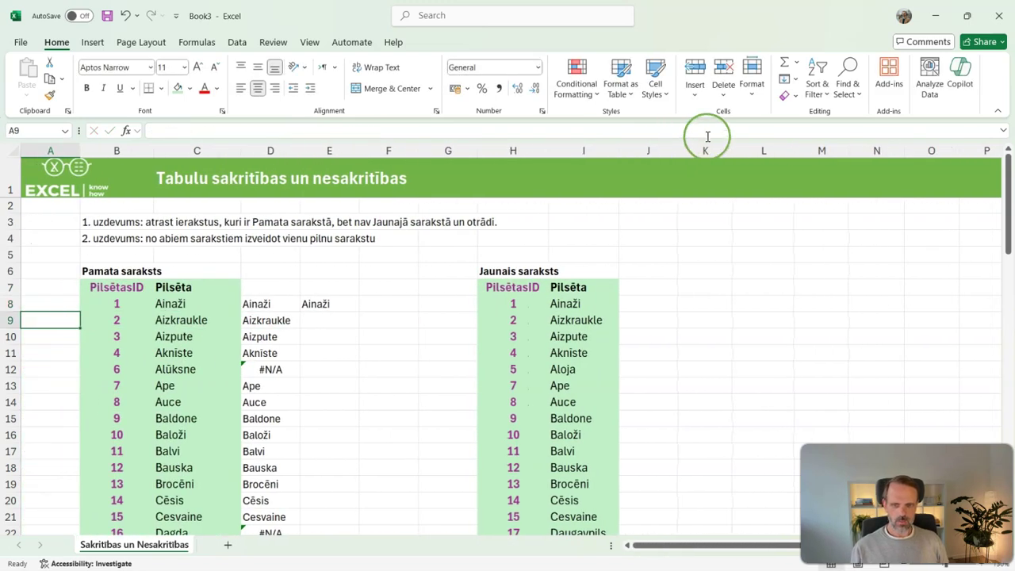
click(329, 303)
double_click(360, 312)
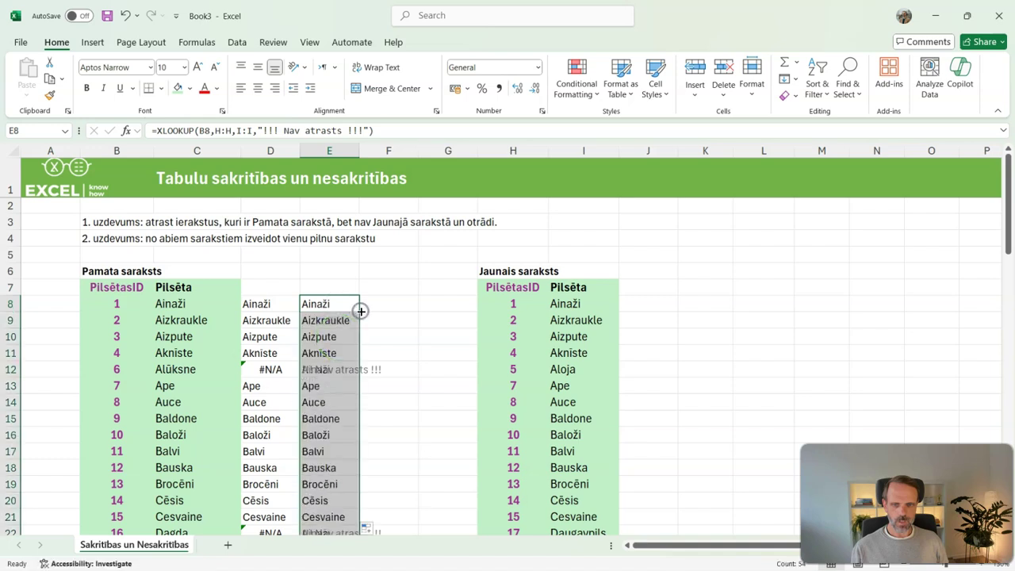
drag(267, 368, 337, 370)
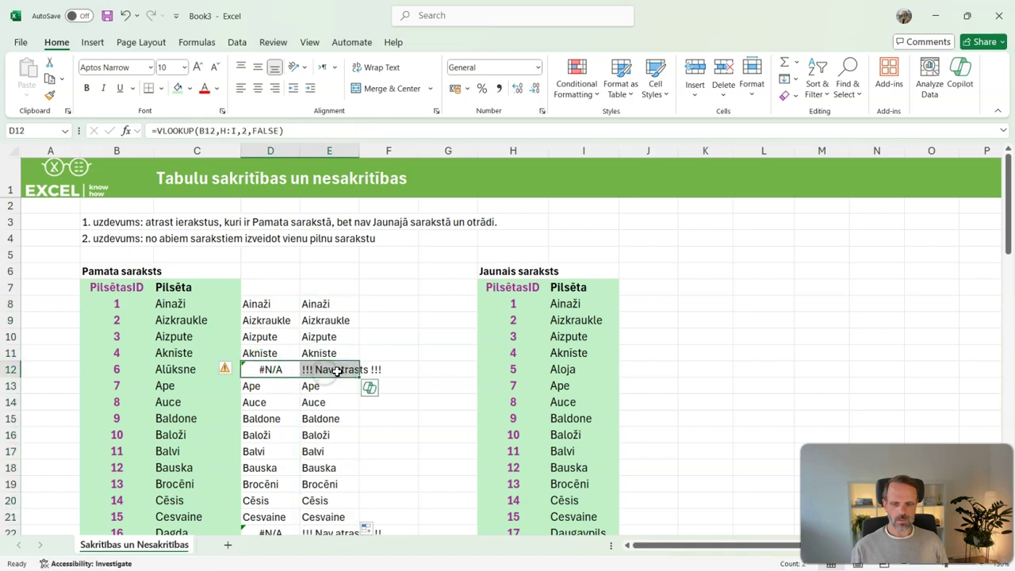
click(337, 370)
scroll(337, 370, down, 8)
scroll(337, 370, down, 4)
scroll(337, 370, up, 12)
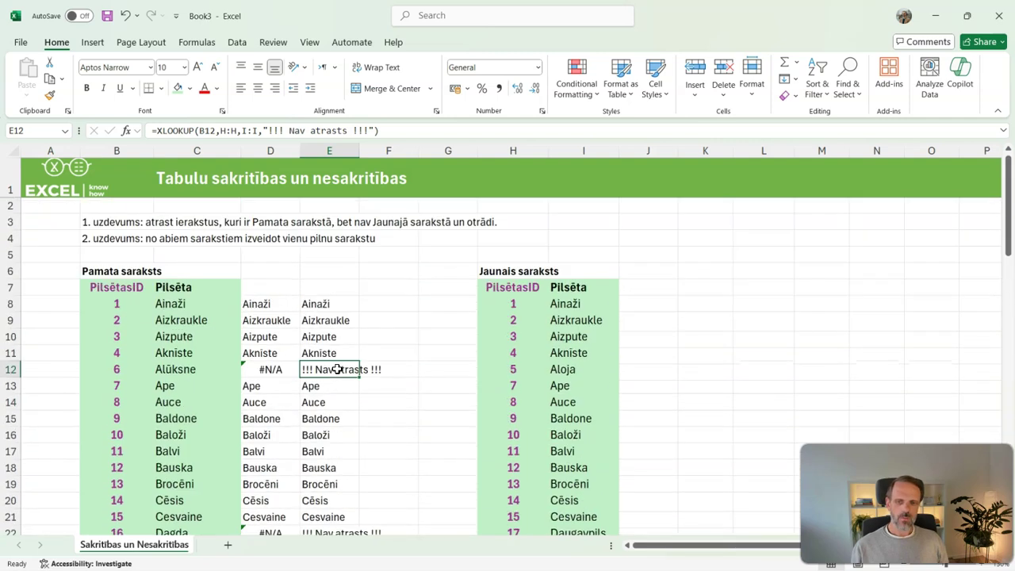
Start an XLOOKUP in J8 with lookup value H8, lookup array B:B and return array C:C
click(646, 305)
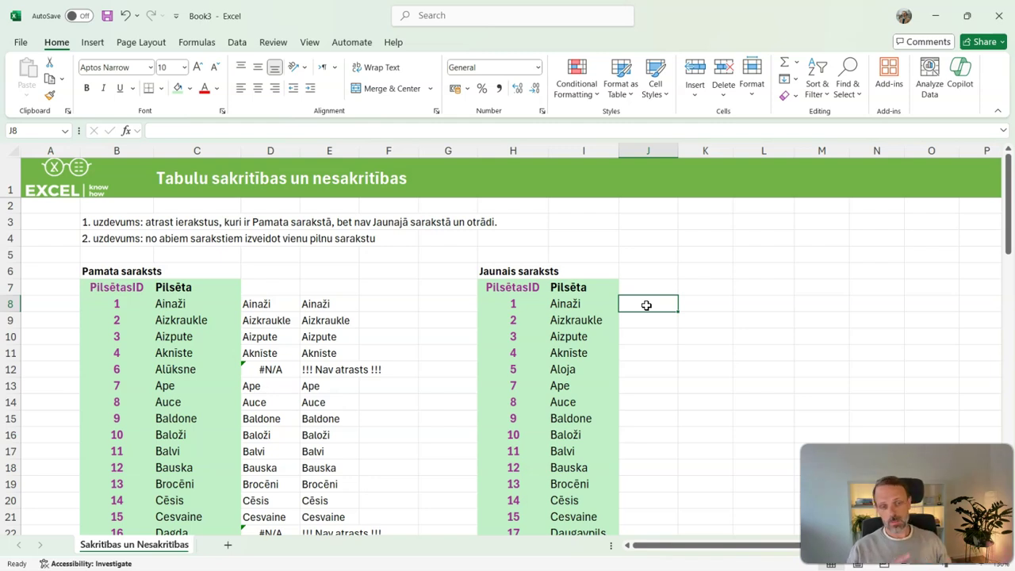
text(xl)
key(Tab)
click(510, 306)
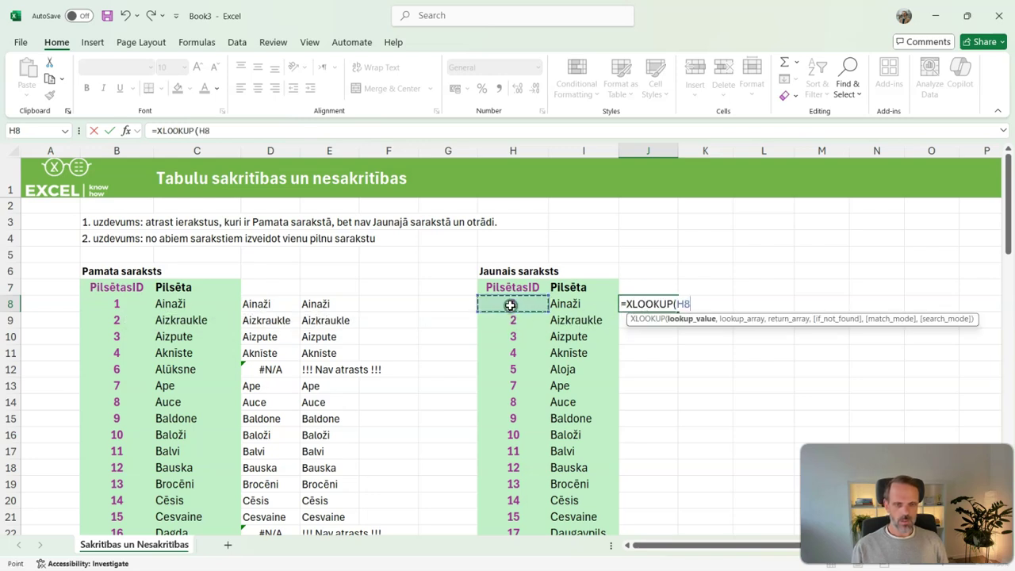
text(,)
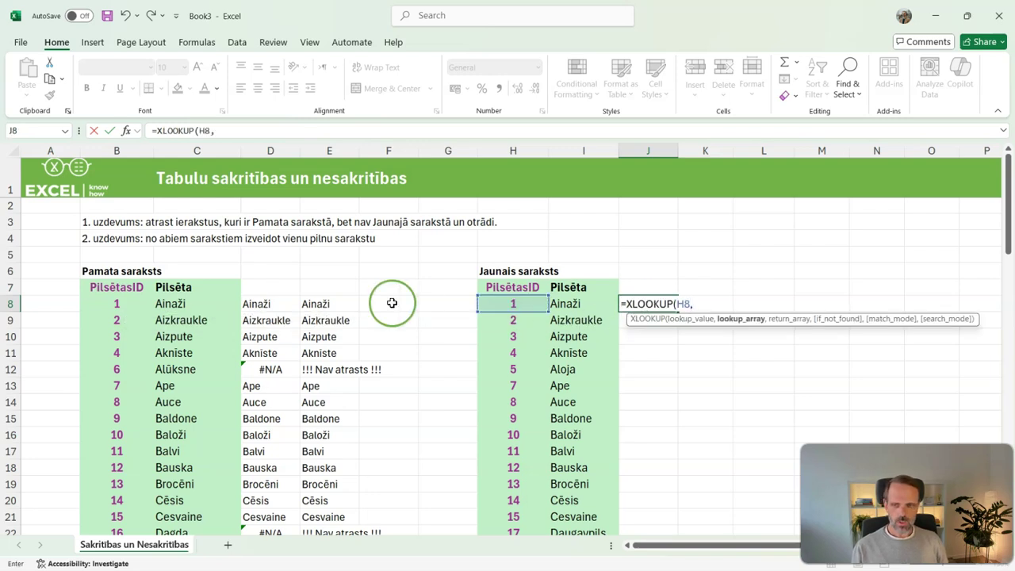
click(127, 151)
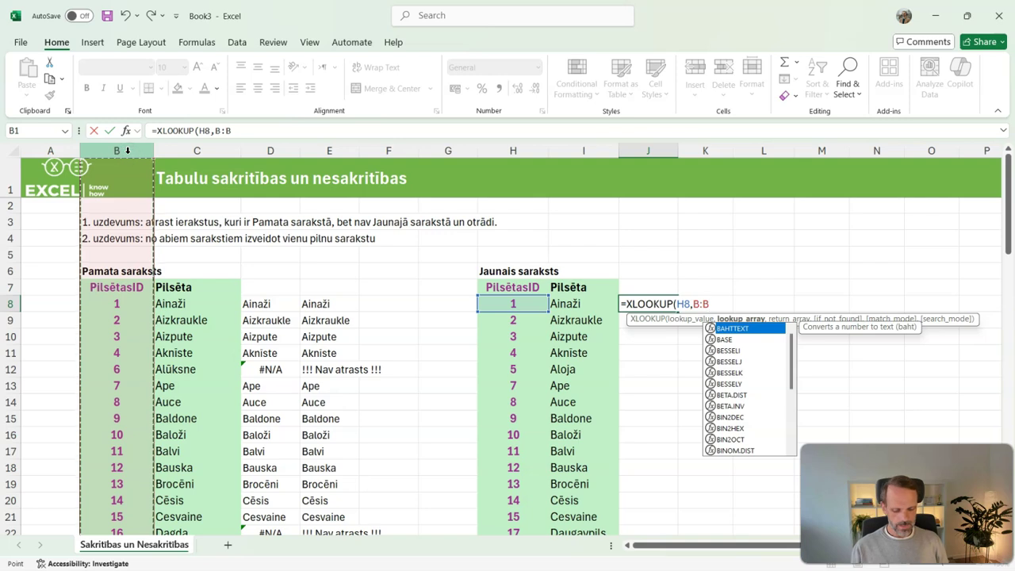
text(,)
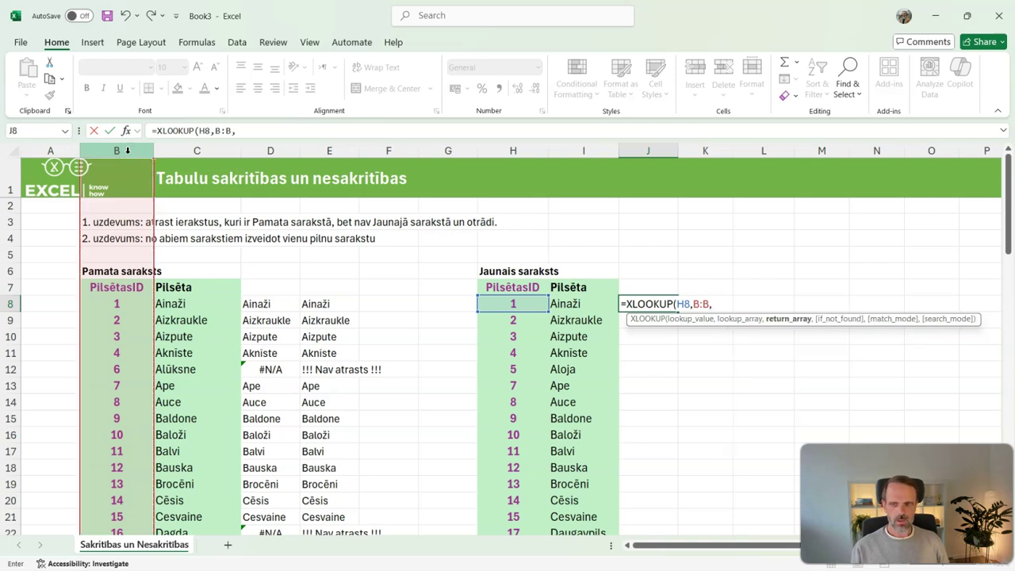
click(187, 152)
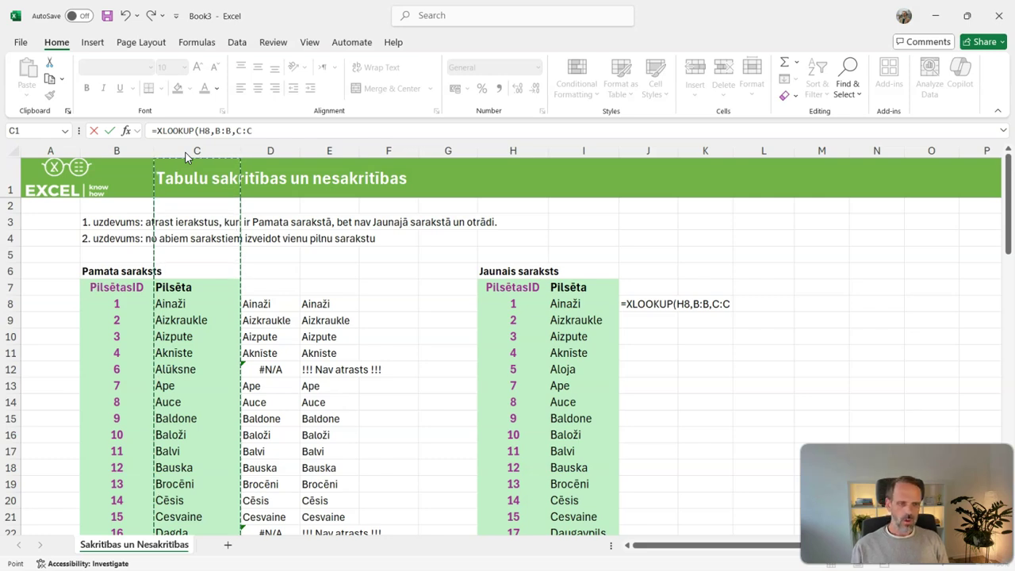
Add "!!! Nav atrasts !!!" as the if_not_found text and confirm the XLOOKUP in J8
click(327, 123)
click(269, 127)
click(267, 129)
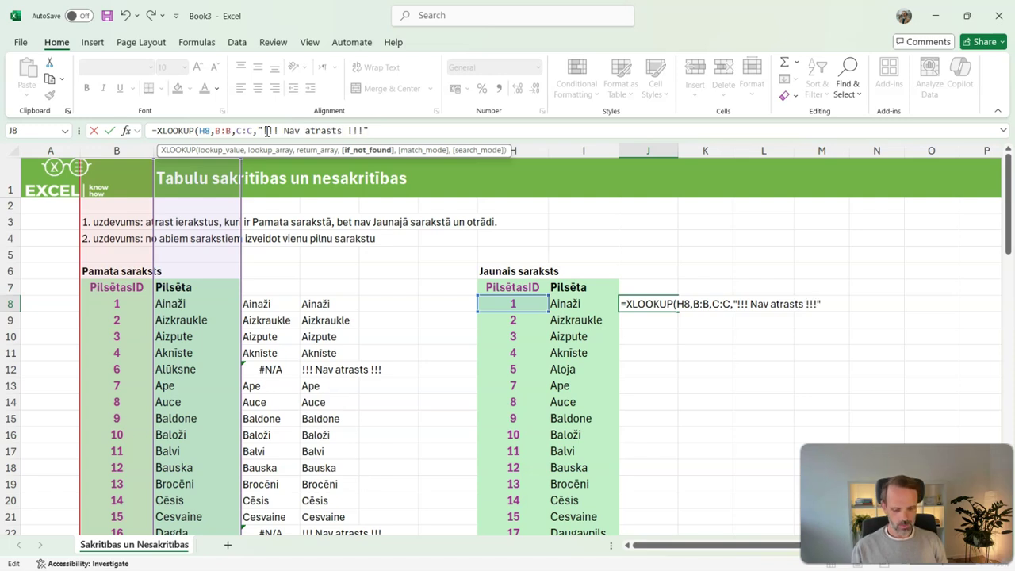
text())
key(Return)
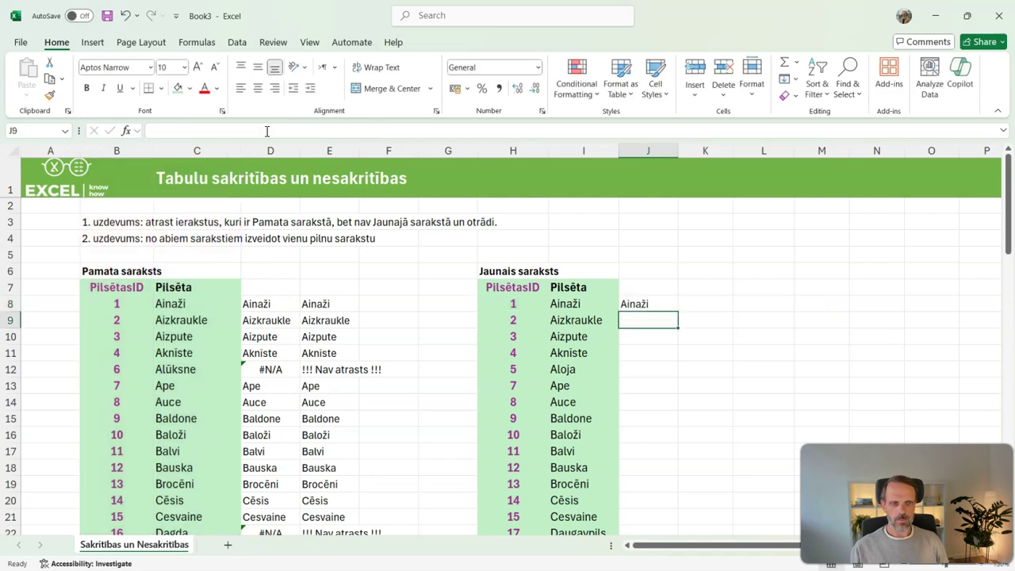
Fill the J8 XLOOKUP down the whole Jaunais saraksts table and check the results for cities not found
click(651, 303)
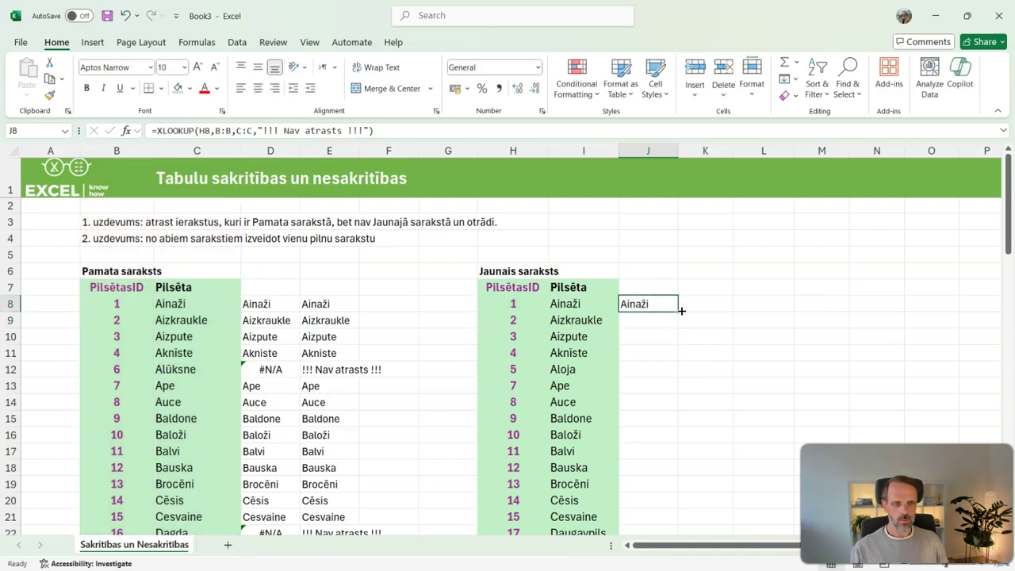
double_click(678, 311)
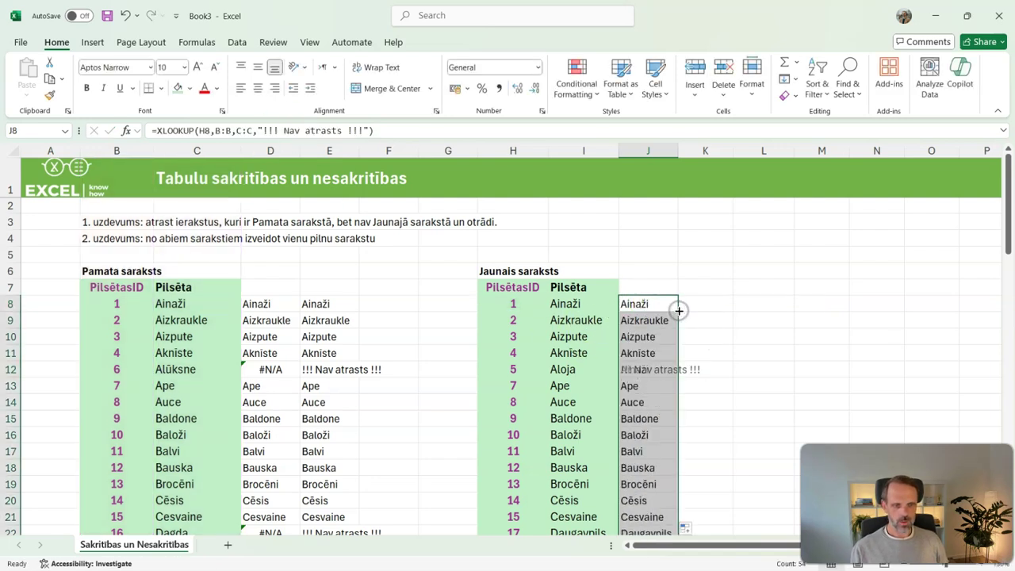
click(659, 371)
scroll(659, 371, down, 11)
scroll(658, 371, up, 13)
click(650, 306)
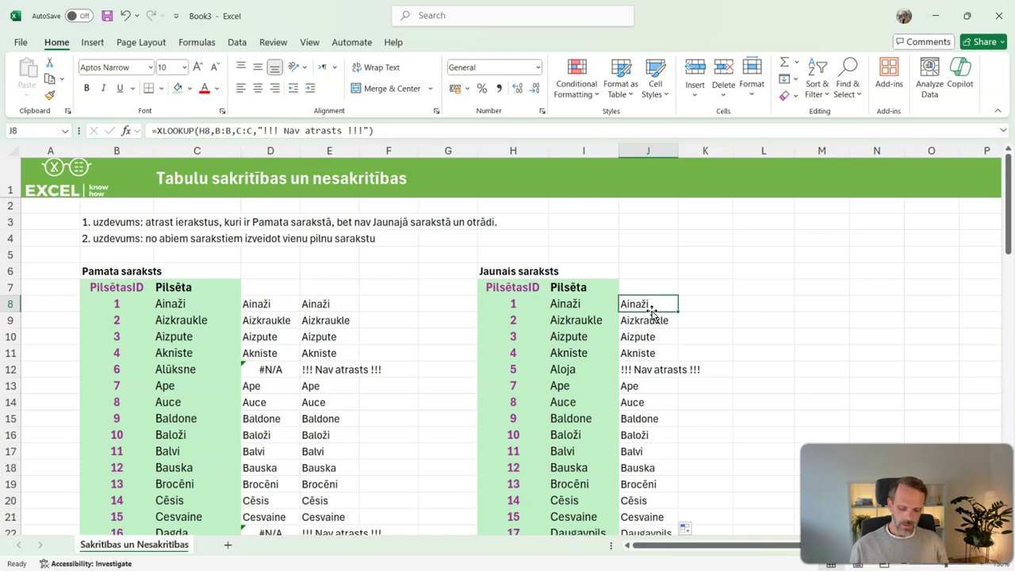
click(817, 394)
click(657, 339)
Copy the ID and city cells of the not-found Jaunais saraksts records: Aloja, Dobele, Kuldīga, Ogre and Sabile
drag(516, 370, 563, 369)
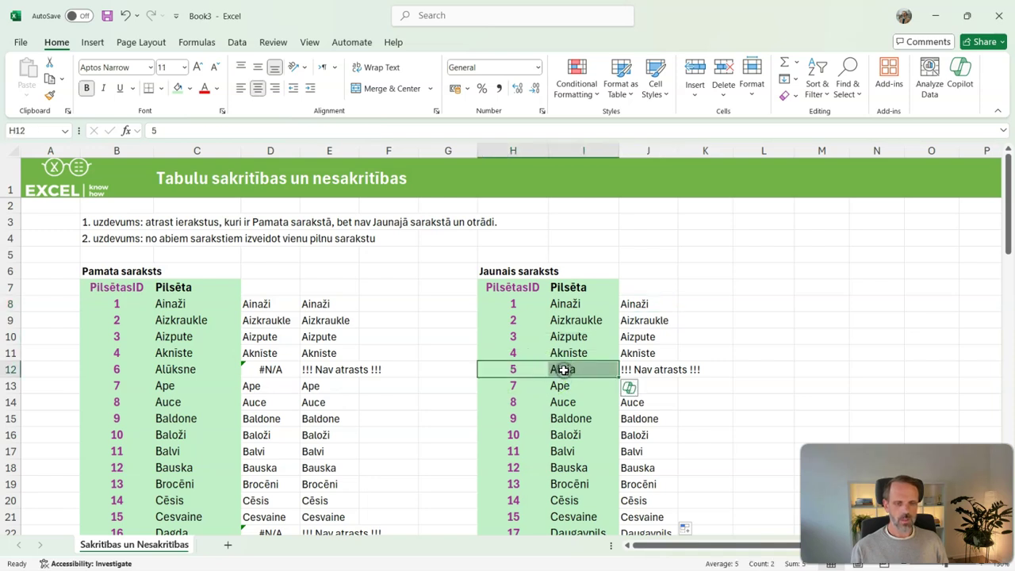
scroll(563, 370, down, 5)
click(521, 313)
drag(521, 312, 552, 312)
scroll(553, 349, down, 2)
drag(526, 430, 548, 392)
scroll(564, 432, down, 4)
scroll(555, 421, down, 4)
key(ctrl+c)
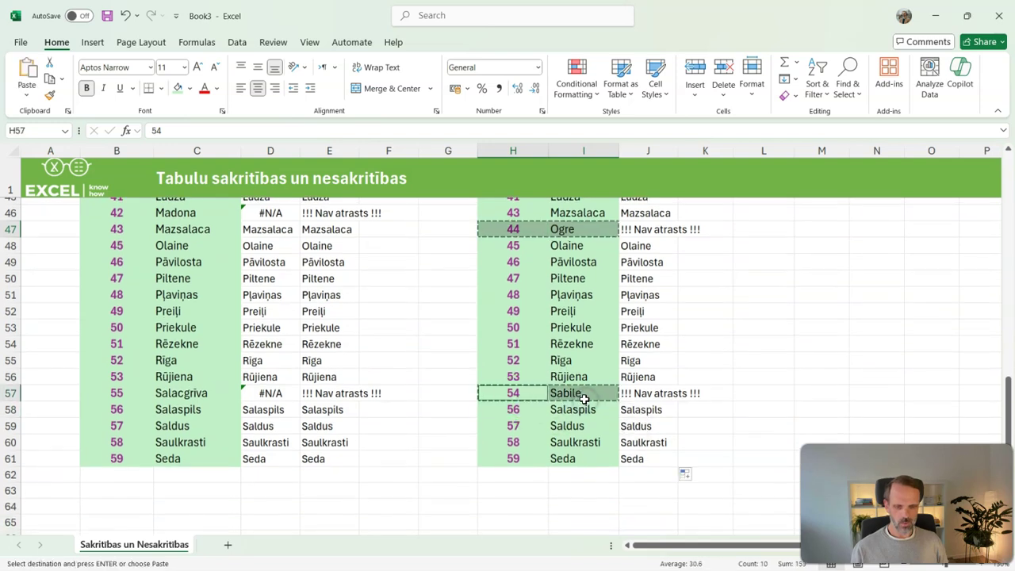
Try pasting the copied records with their formatting at B63, below the Pamata saraksts table
scroll(454, 390, down, 4)
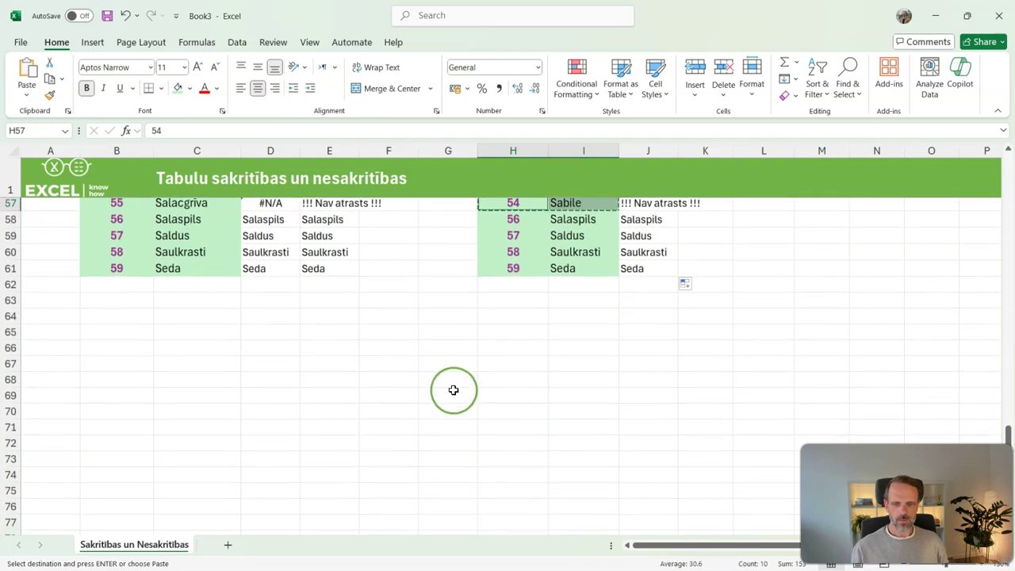
right_click(104, 302)
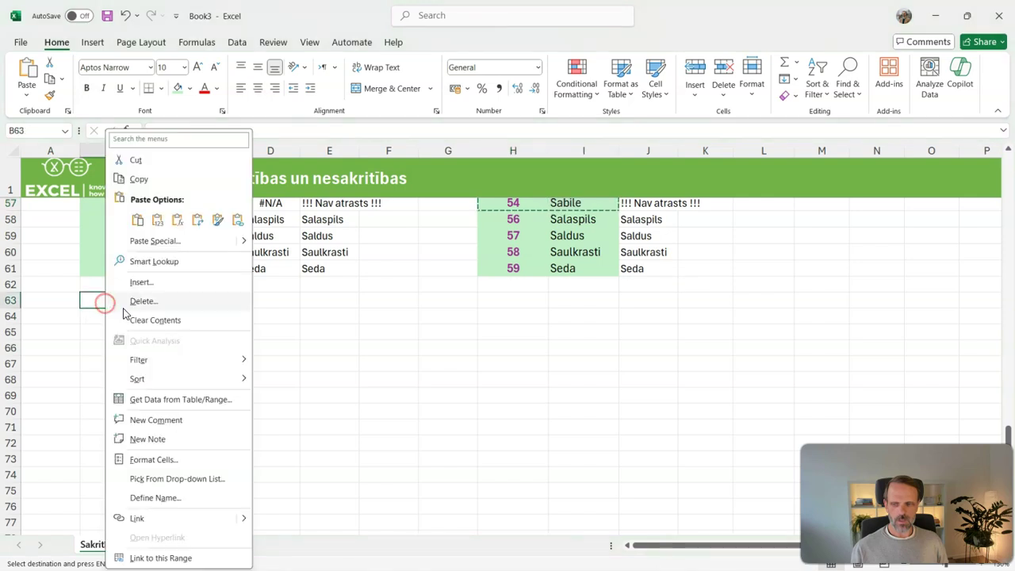
click(135, 222)
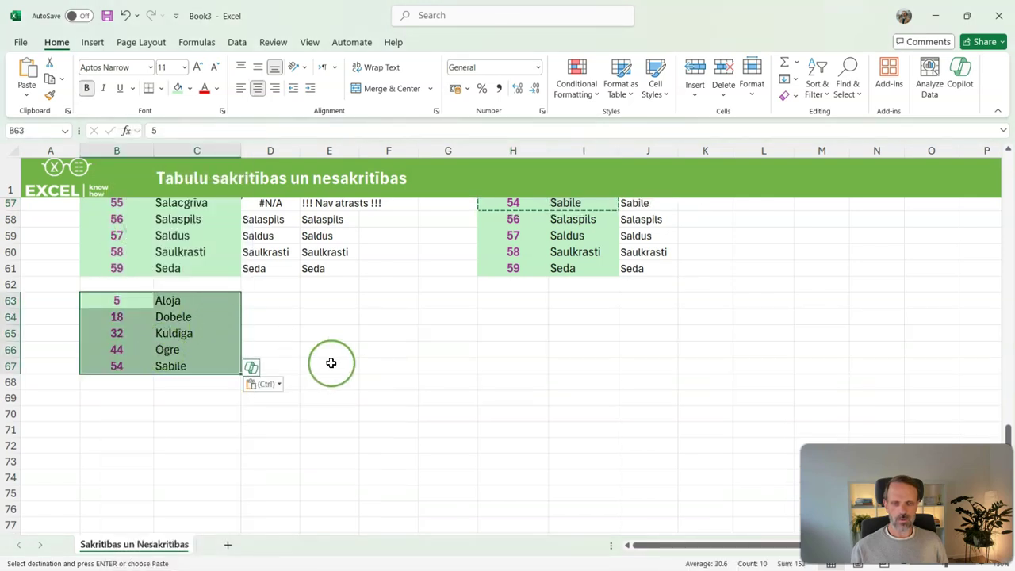
Check how the paste affects the lookup results in column J and undo the paste at B63
scroll(332, 363, up, 13)
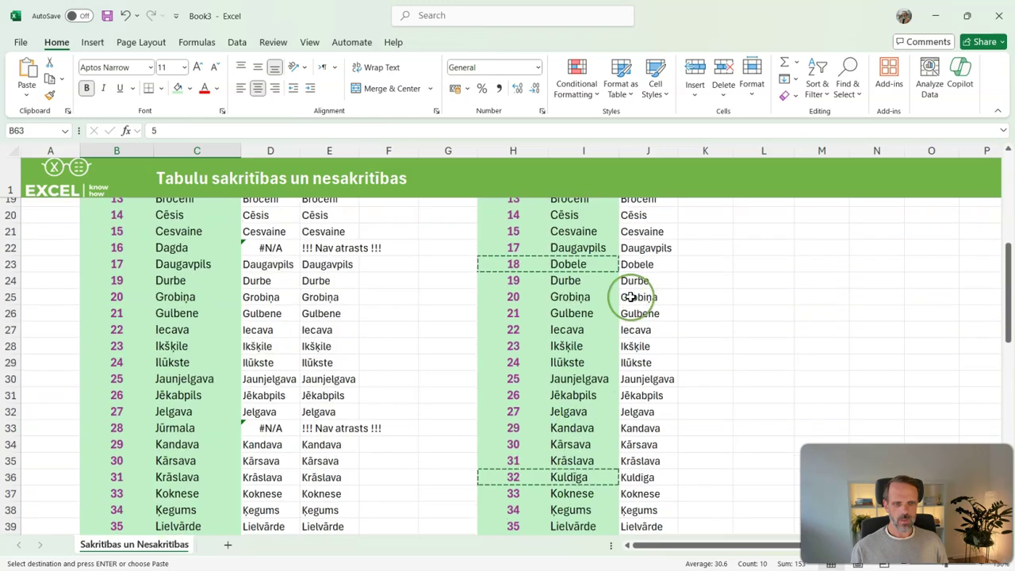
scroll(638, 309, up, 6)
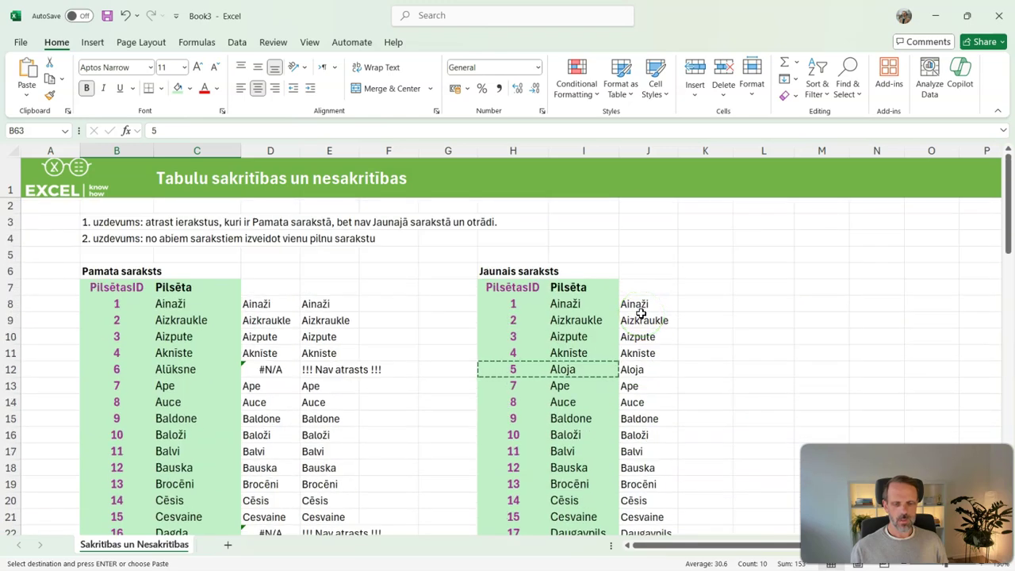
scroll(640, 314, down, 18)
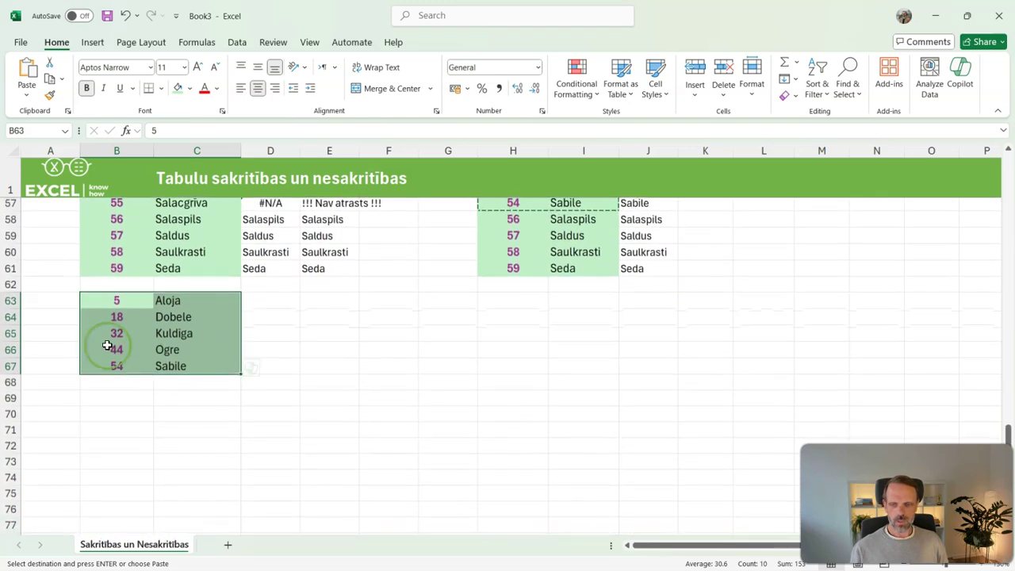
key(ctrl+z)
click(103, 302)
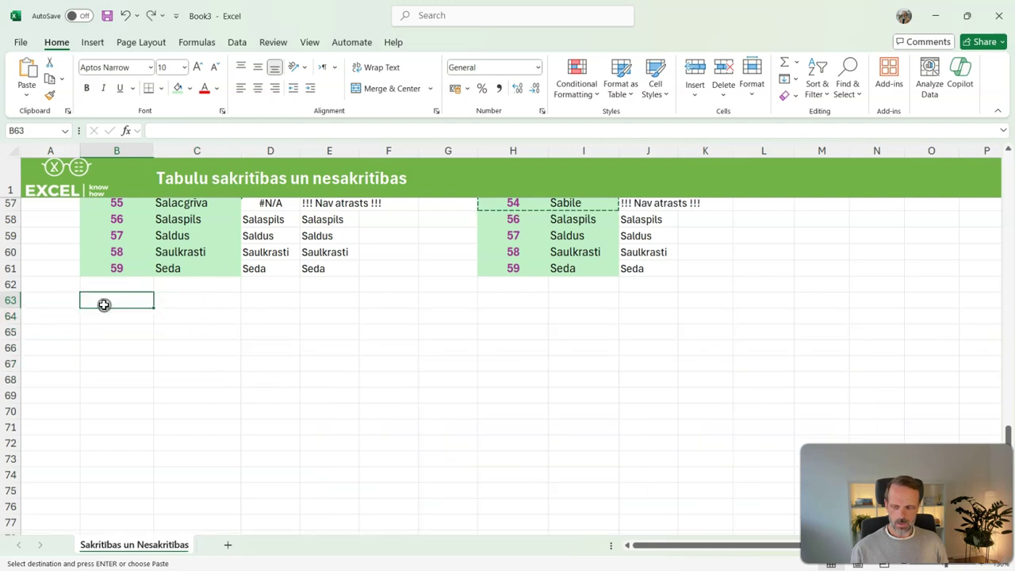
Add a filter to the Jaunais saraksts table together with its lookup column, range H7:J61
scroll(257, 359, up, 12)
scroll(419, 349, up, 7)
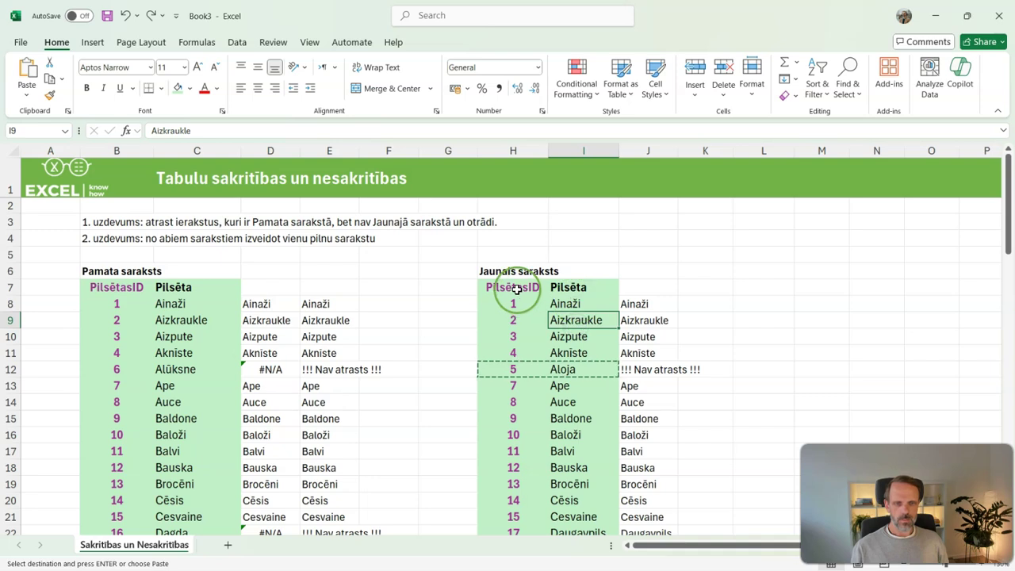
click(649, 288)
click(516, 288)
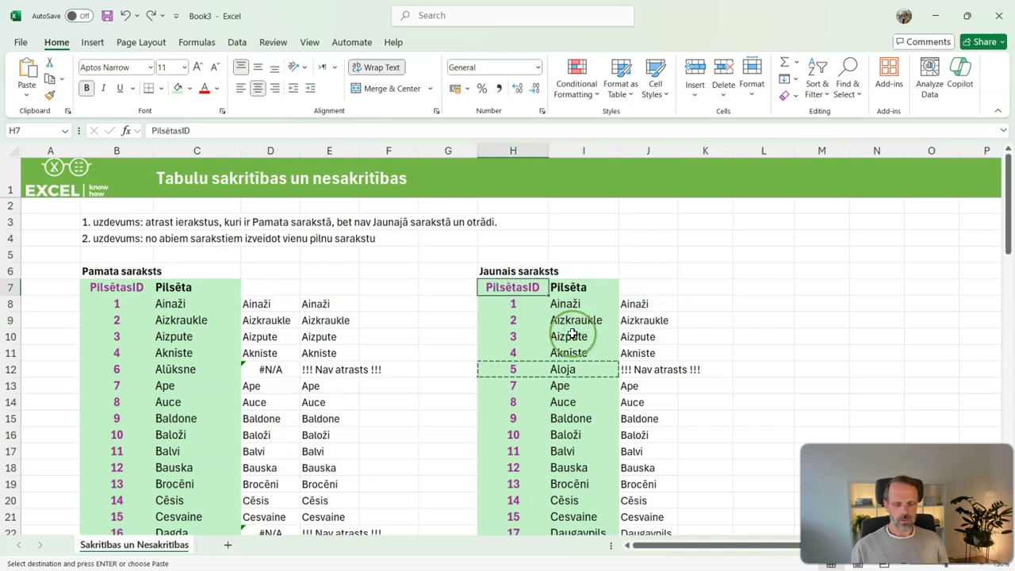
scroll(572, 333, down, 17)
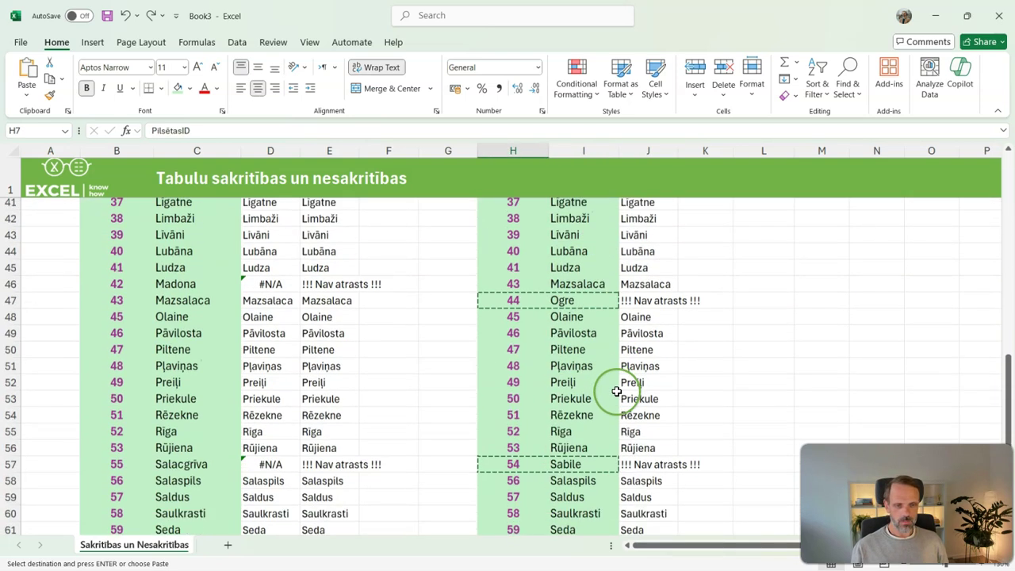
shift+click(640, 270)
scroll(641, 270, up, 13)
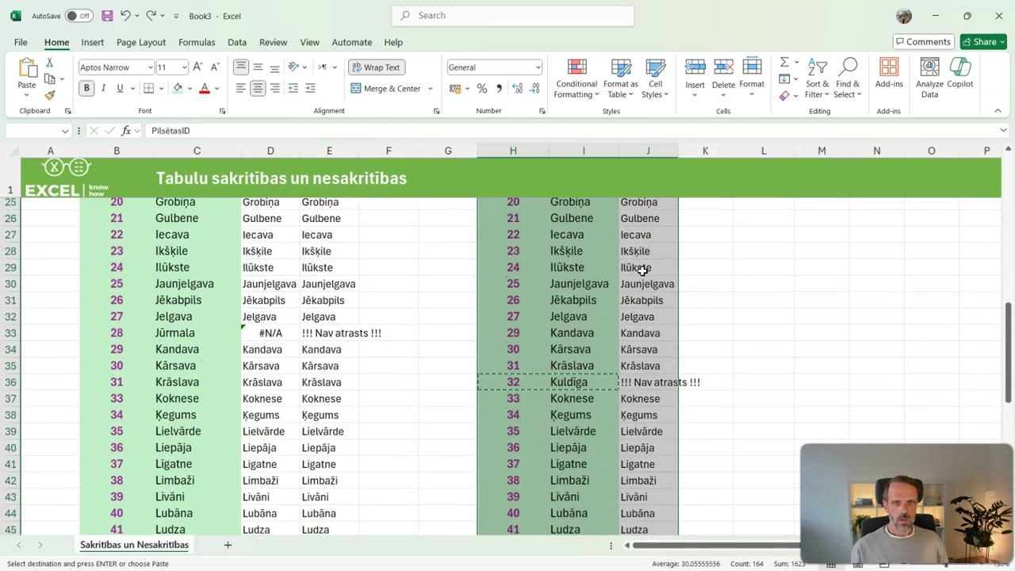
click(236, 42)
click(567, 73)
scroll(594, 324, up, 6)
click(648, 317)
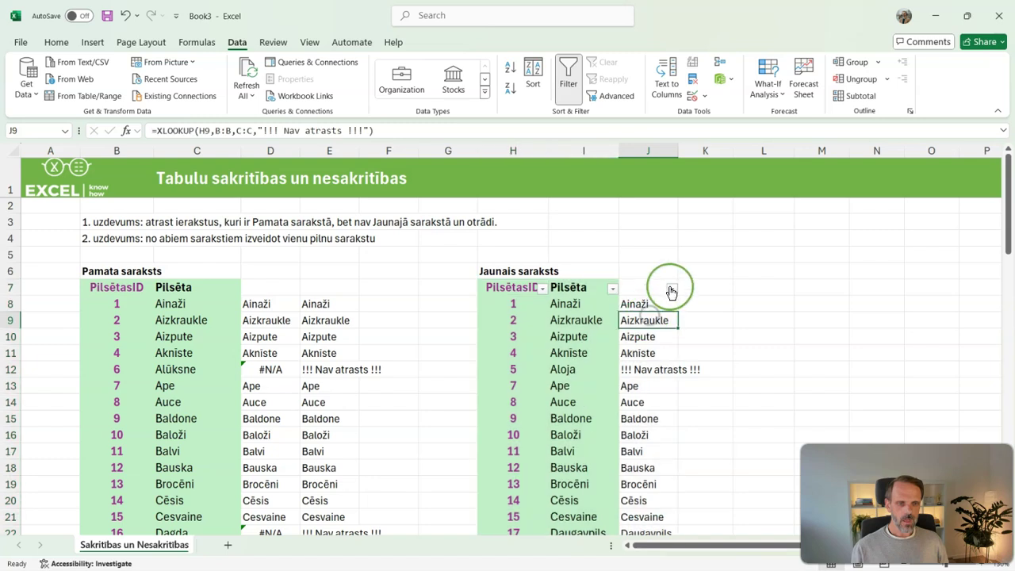
Filter column J of the Jaunais saraksts table to show only the "!!! Nav atrasts !!!" rows
click(670, 293)
click(670, 294)
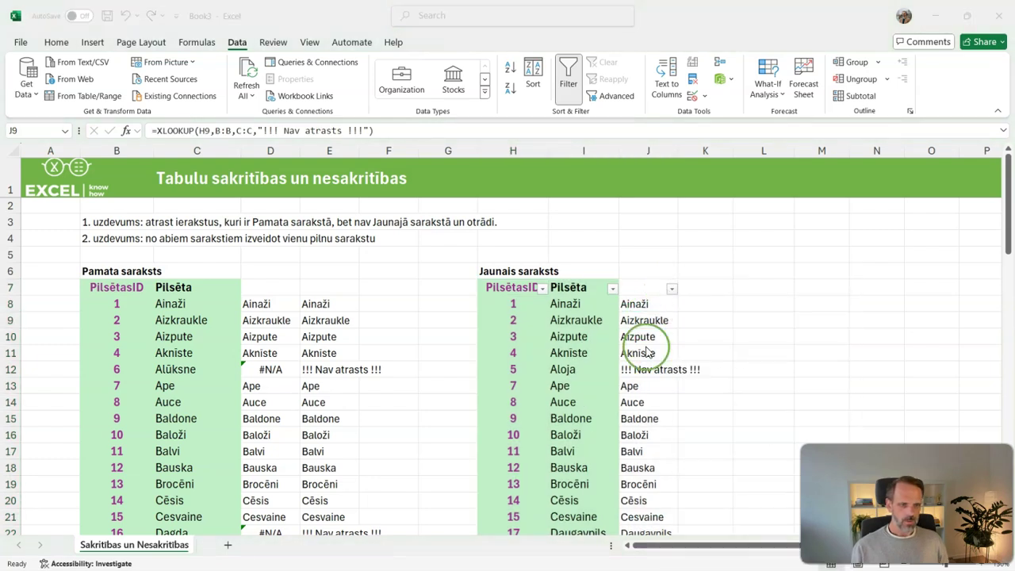
click(683, 547)
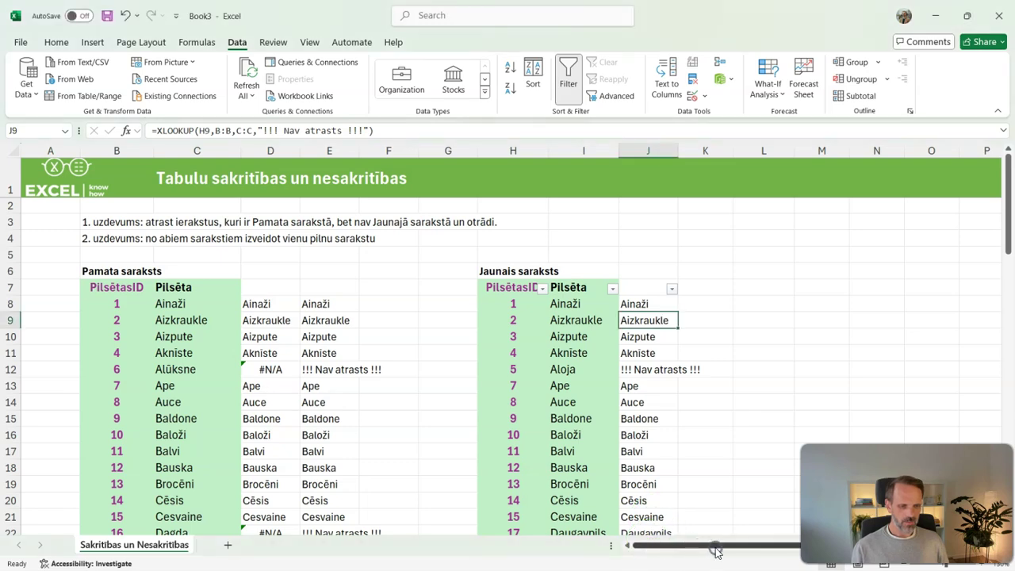
drag(715, 552, 721, 552)
scroll(757, 546, right, 3)
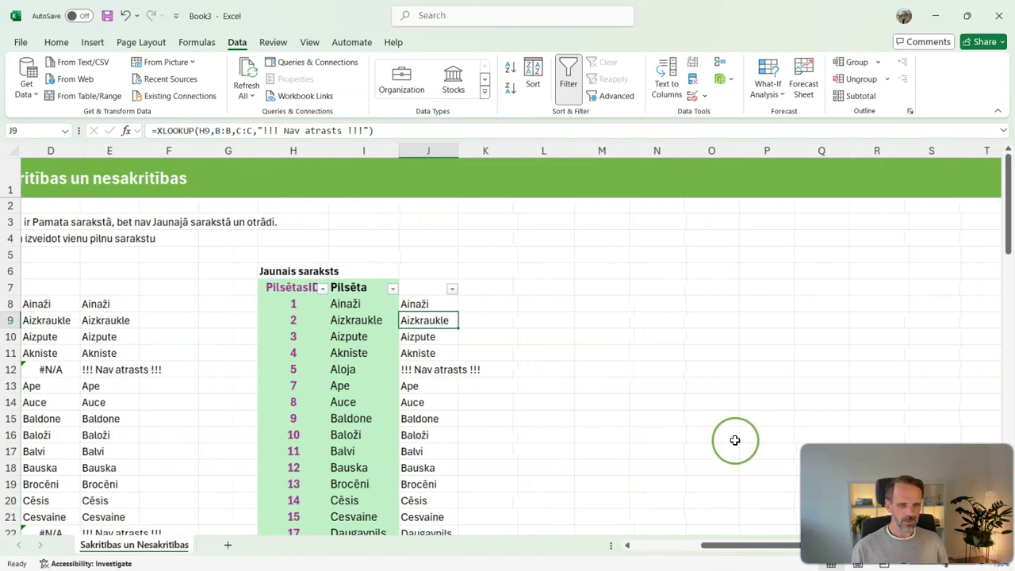
click(452, 288)
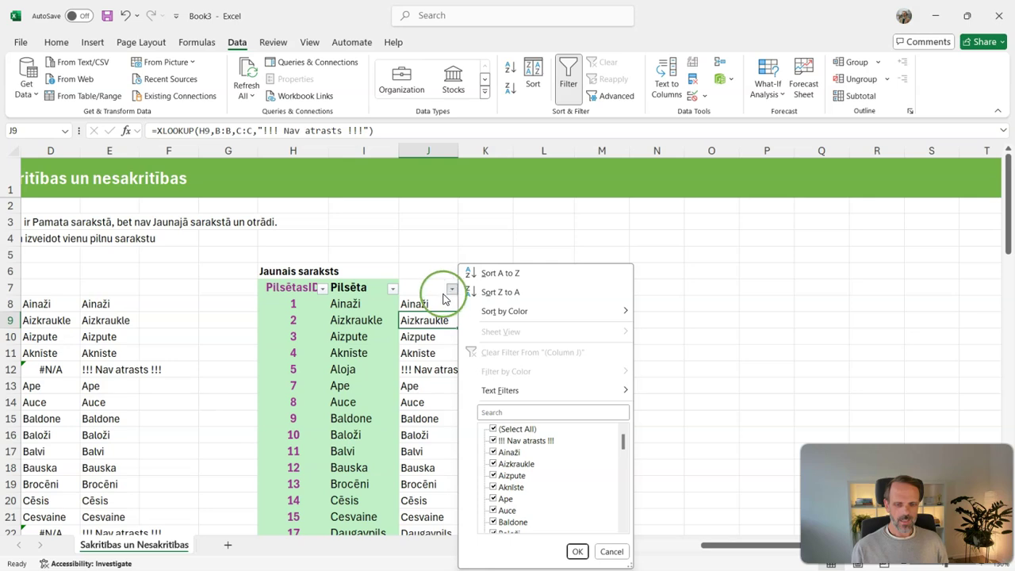
click(493, 429)
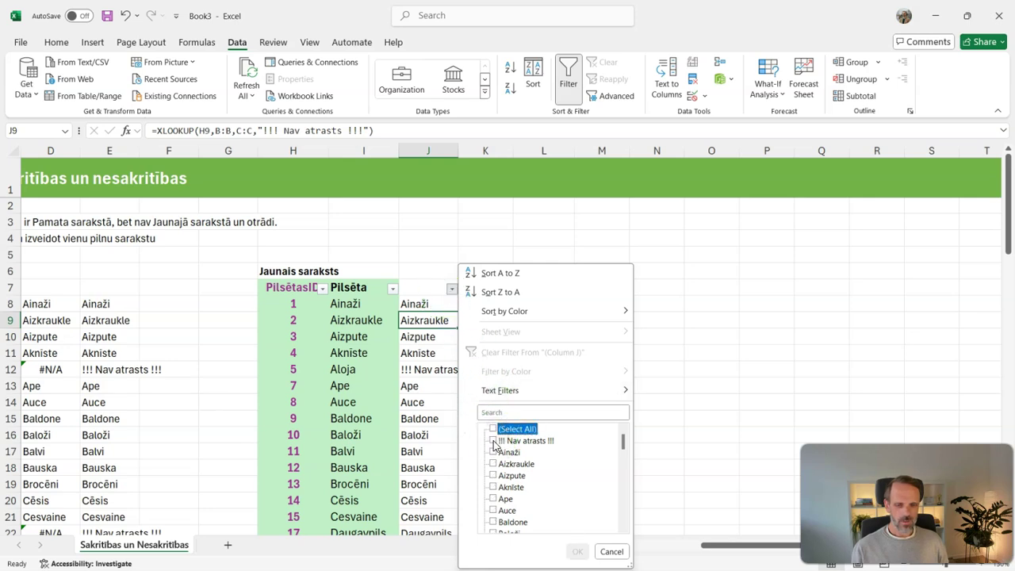
click(493, 441)
click(577, 552)
Copy the filtered IDs and cities from Aloja to Sabile and paste them at B62, directly below the Pamata saraksts table
click(291, 306)
drag(292, 303, 340, 370)
key(ctrl+c)
drag(731, 545, 558, 545)
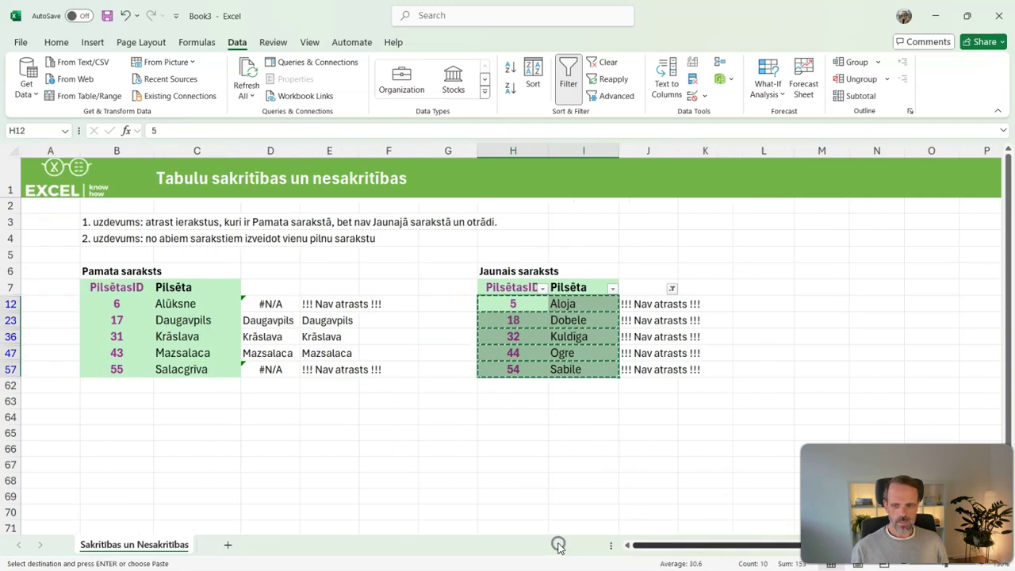
click(108, 384)
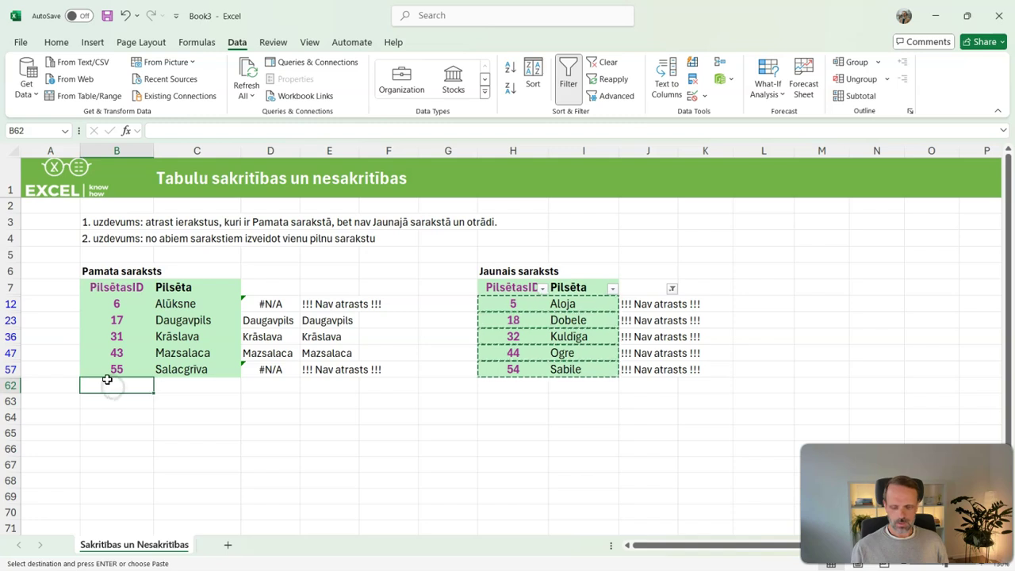
key(Return)
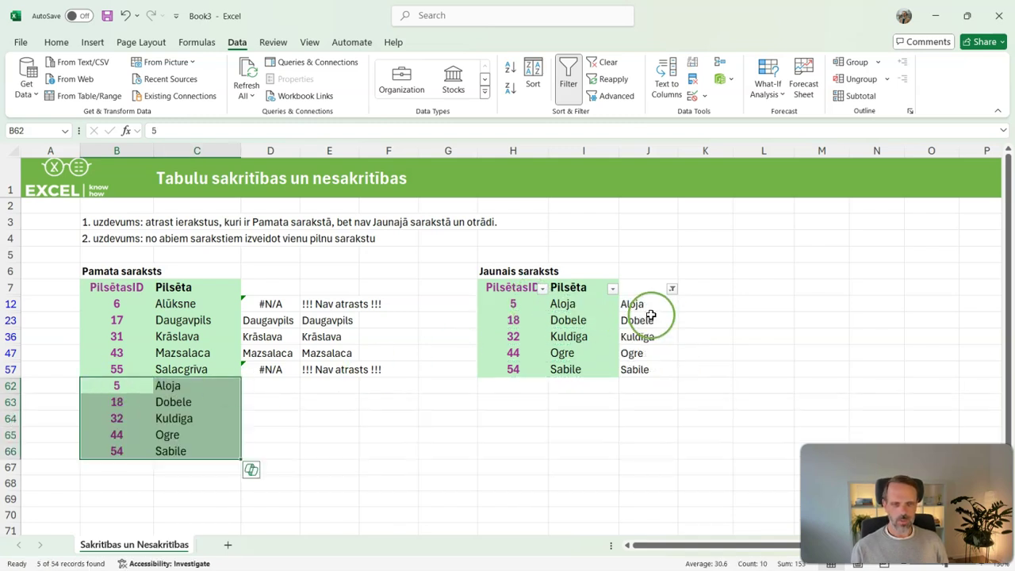
Check the lookup results in column J and remove the filter from the Jaunais saraksts table
drag(649, 309, 648, 376)
click(499, 333)
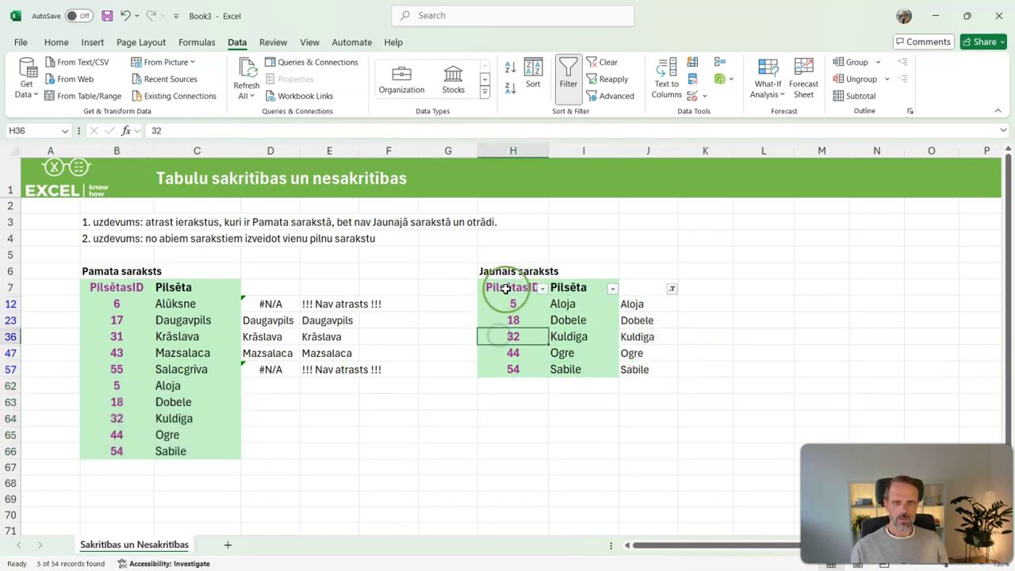
click(567, 87)
Review the five records appended below the Pamata saraksts table in rows 62 to 66 and delete them
scroll(228, 407, down, 15)
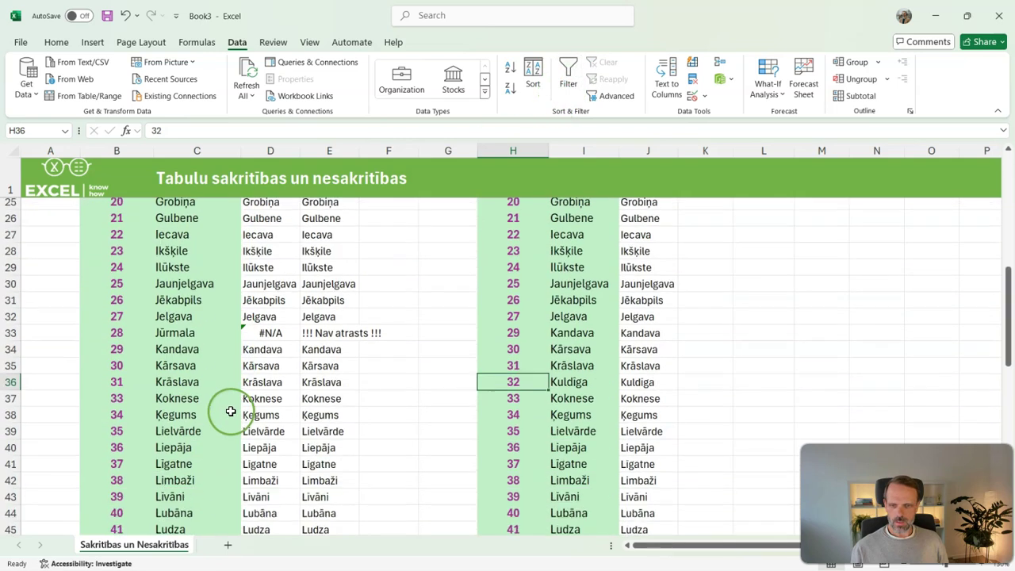
scroll(229, 381, down, 1)
scroll(124, 335, up, 1)
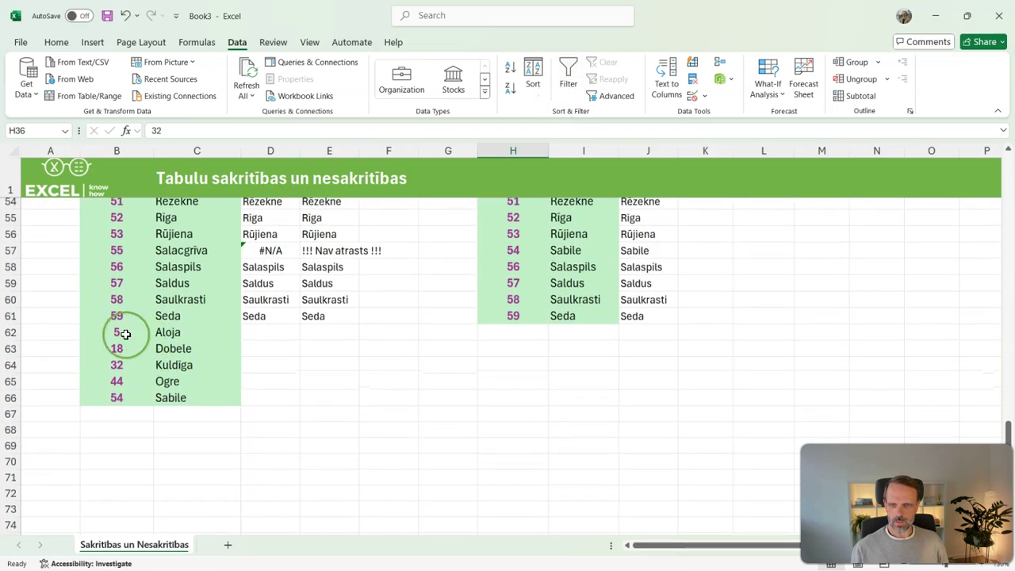
click(122, 333)
drag(123, 333, 178, 389)
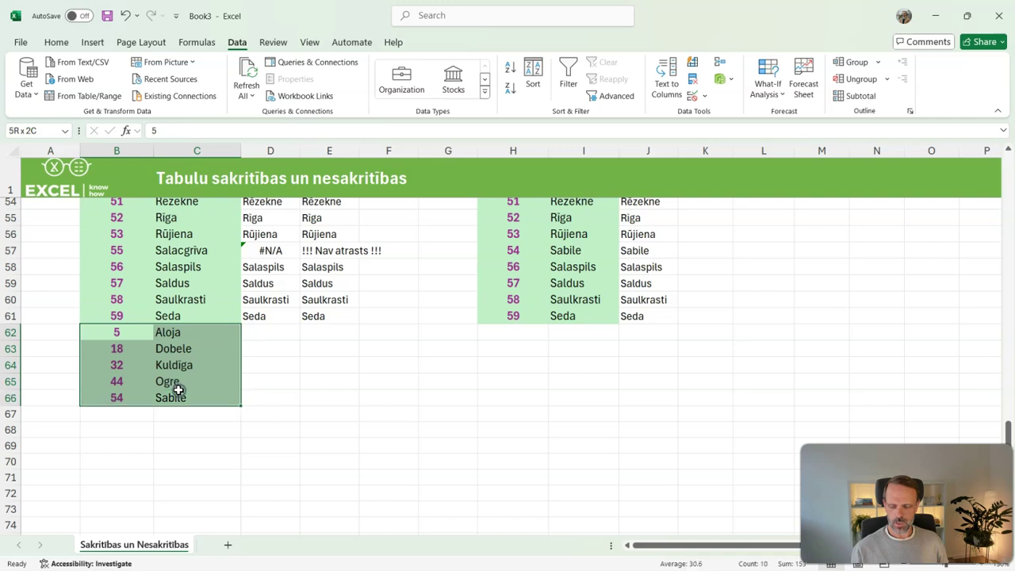
click(275, 437)
drag(91, 336, 179, 397)
drag(45, 328, 217, 397)
key(Delete)
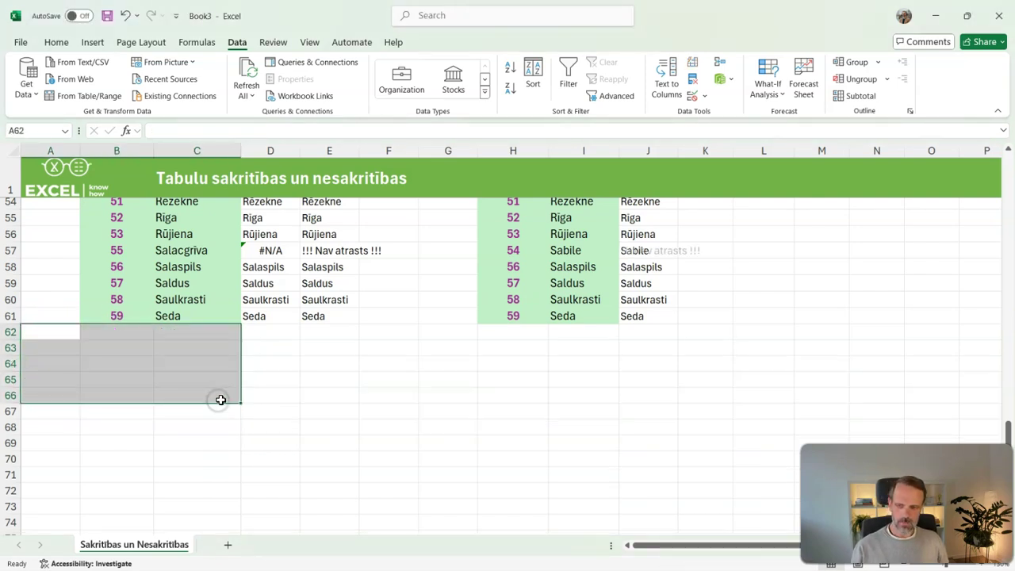
click(328, 410)
Copy the Pamata saraksts table with its headers, B7:C61, and paste it at L7
scroll(328, 407, up, 5)
scroll(328, 407, up, 13)
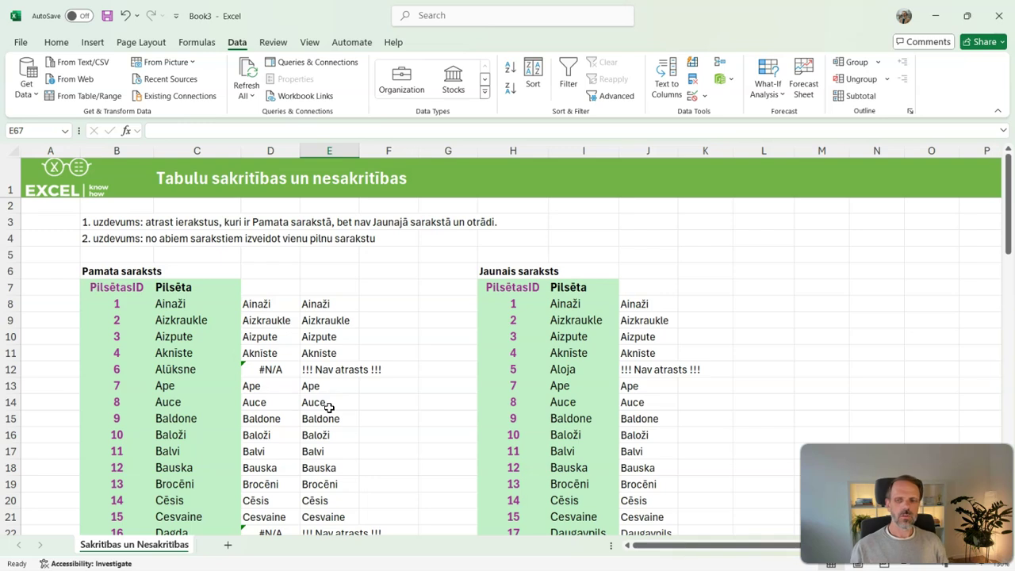
click(119, 289)
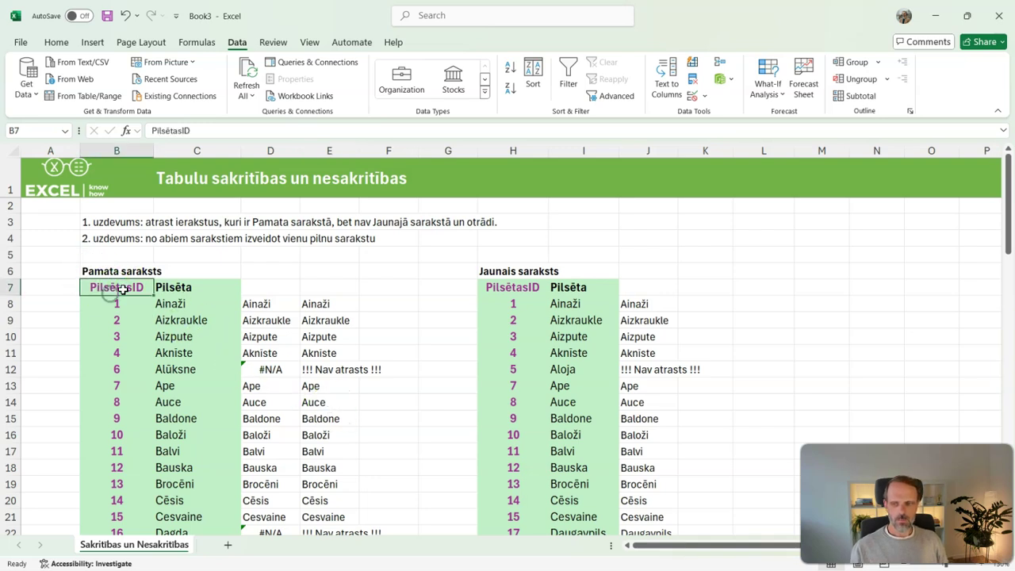
scroll(140, 297, down, 16)
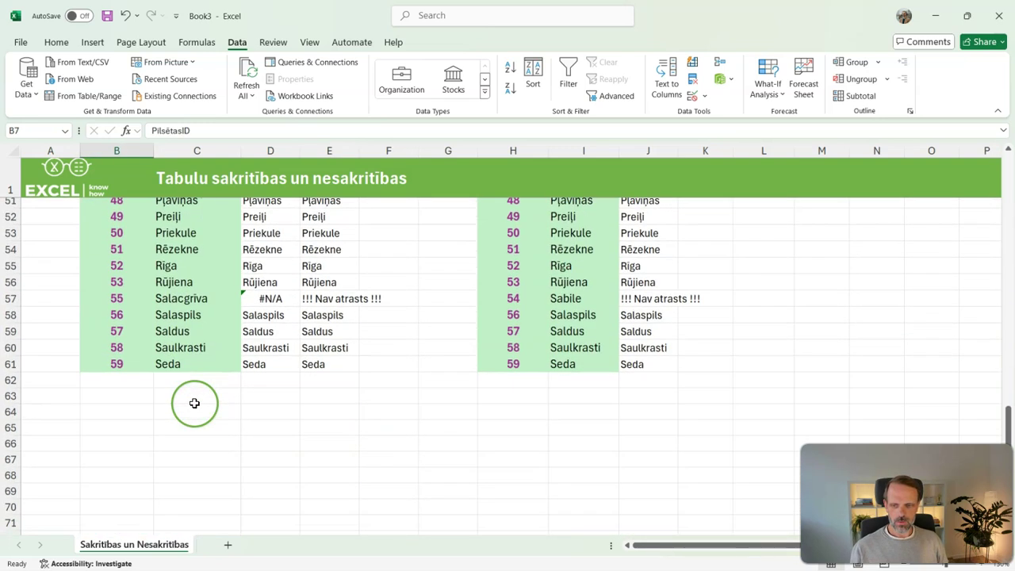
shift+click(201, 375)
shift+click(202, 362)
key(ctrl+c)
scroll(455, 389, up, 16)
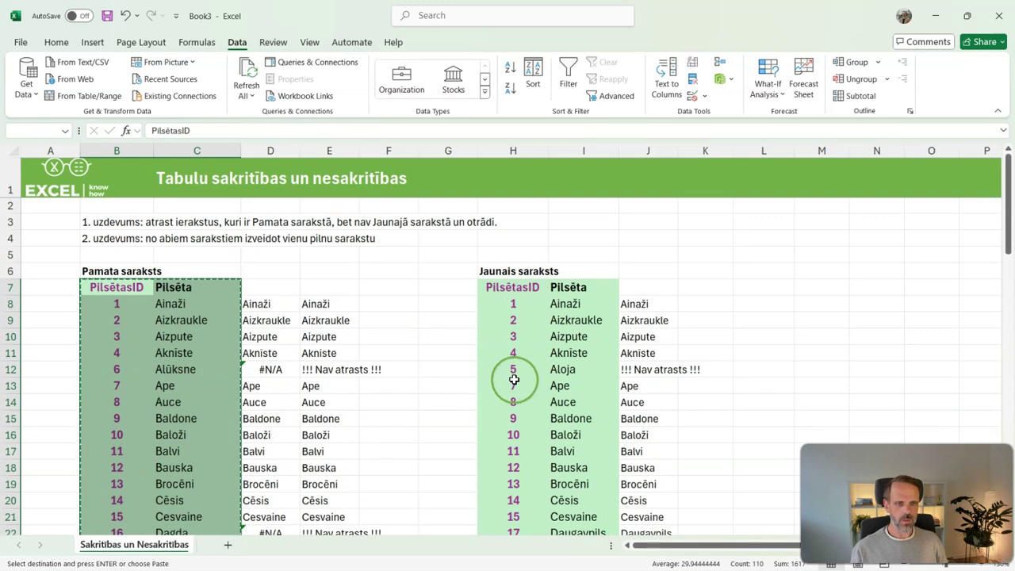
click(749, 290)
key(Return)
Copy the Jaunais saraksts records without headers, from H8 to I61, and paste them at L62 below the copied list
drag(512, 306, 498, 303)
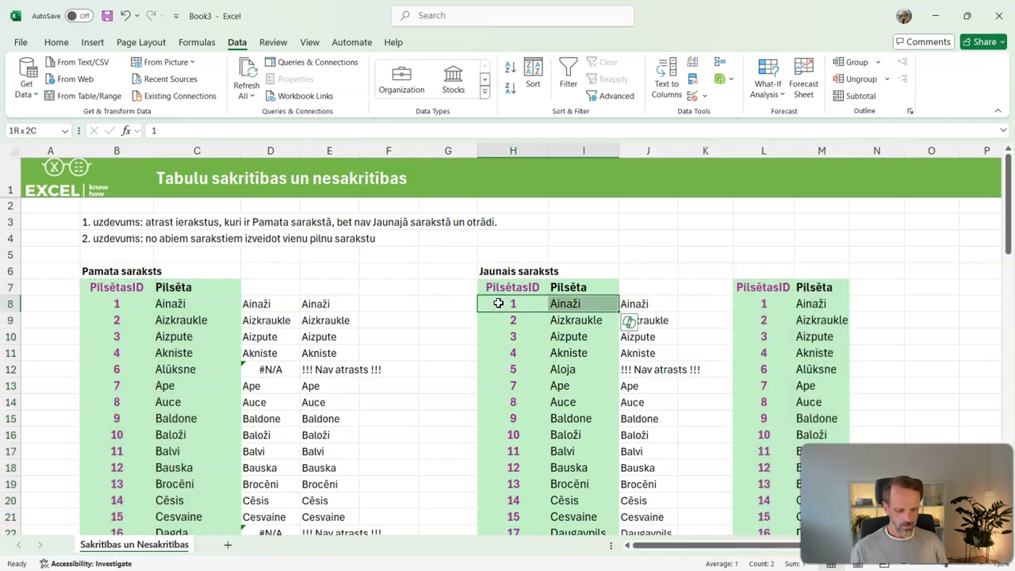
key(ctrl+shift+Down)
key(ctrl+c)
scroll(629, 324, down, 6)
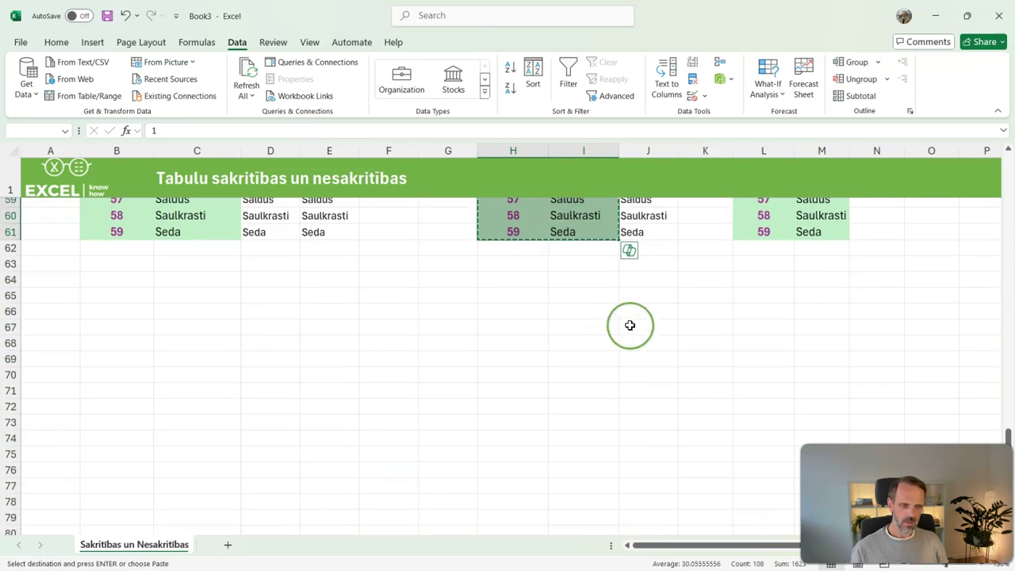
click(785, 244)
key(Return)
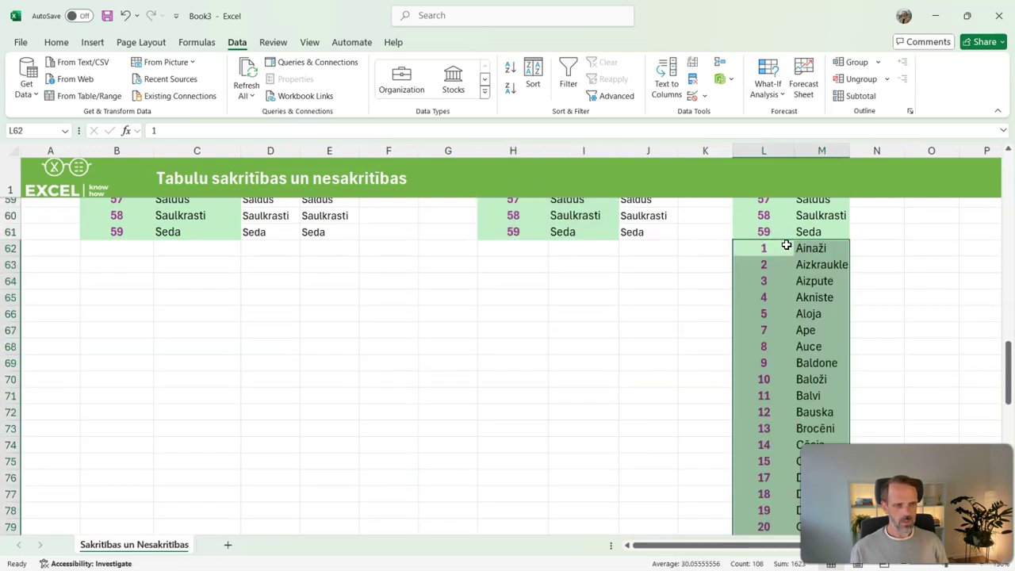
Remove duplicates from the combined list in columns L:M, comparing PilsētasID and Pilsēta and treating the first row as headers
scroll(782, 544, right, 1)
scroll(754, 381, up, 19)
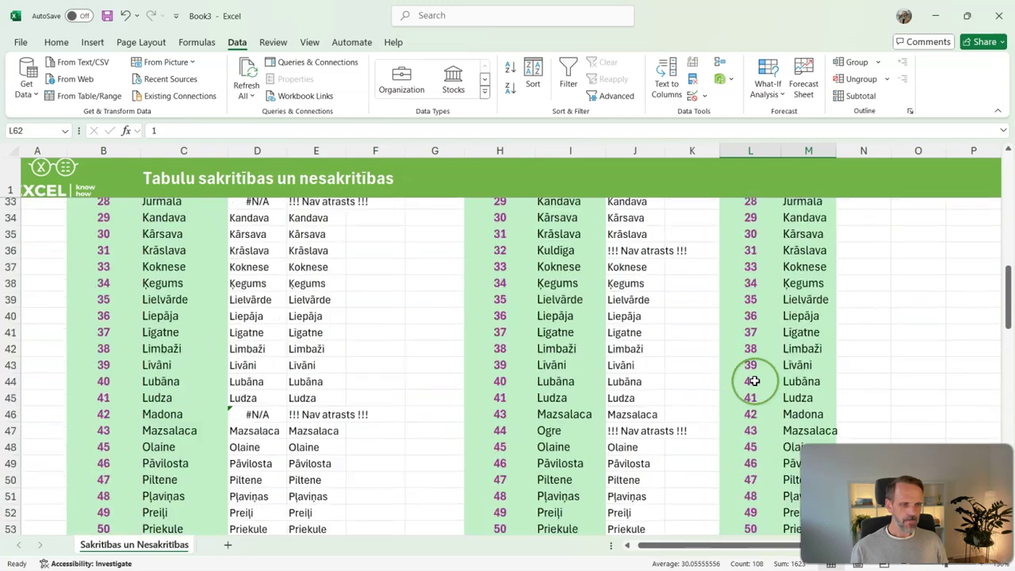
scroll(771, 352, up, 1)
click(770, 290)
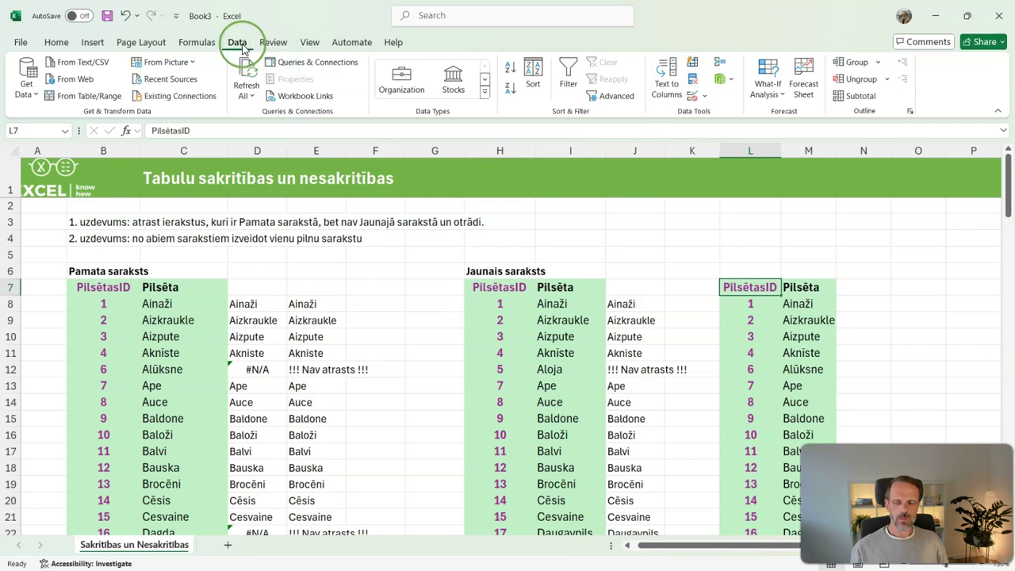
click(695, 84)
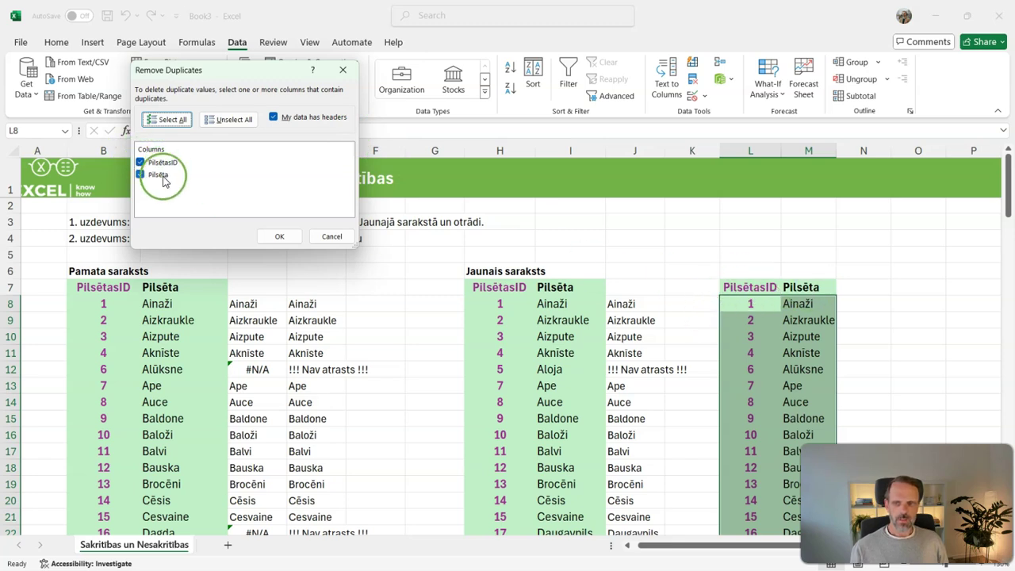
click(279, 236)
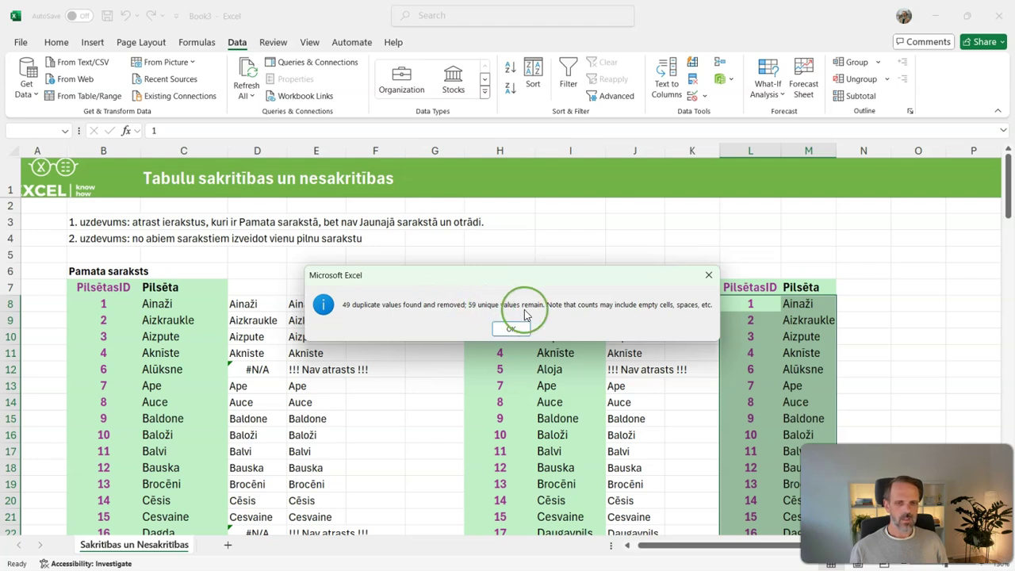
click(512, 327)
Check the end of the combined list in columns L:M for the records that came only from Jaunais saraksts
click(745, 334)
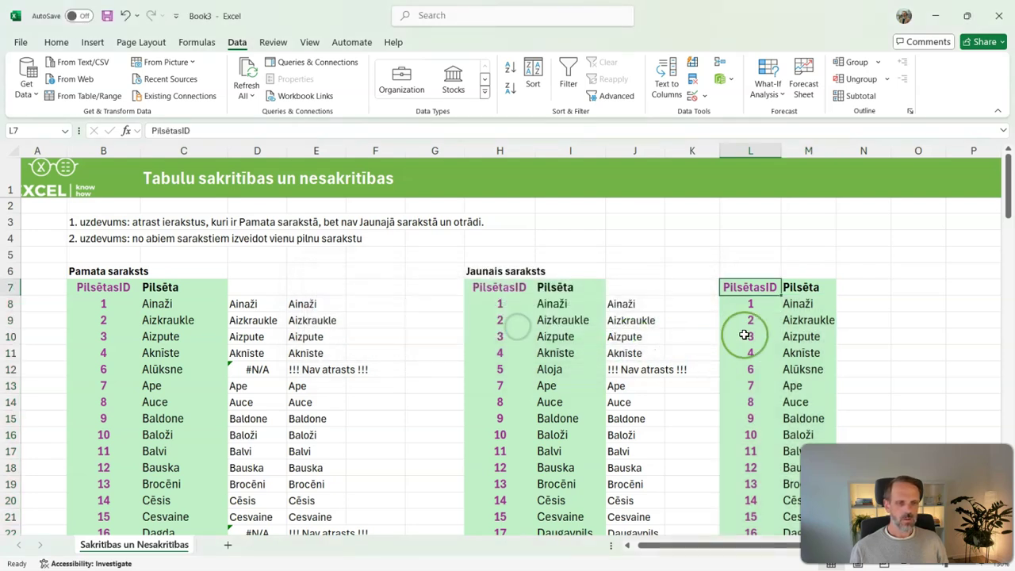
scroll(744, 334, down, 13)
scroll(743, 335, down, 5)
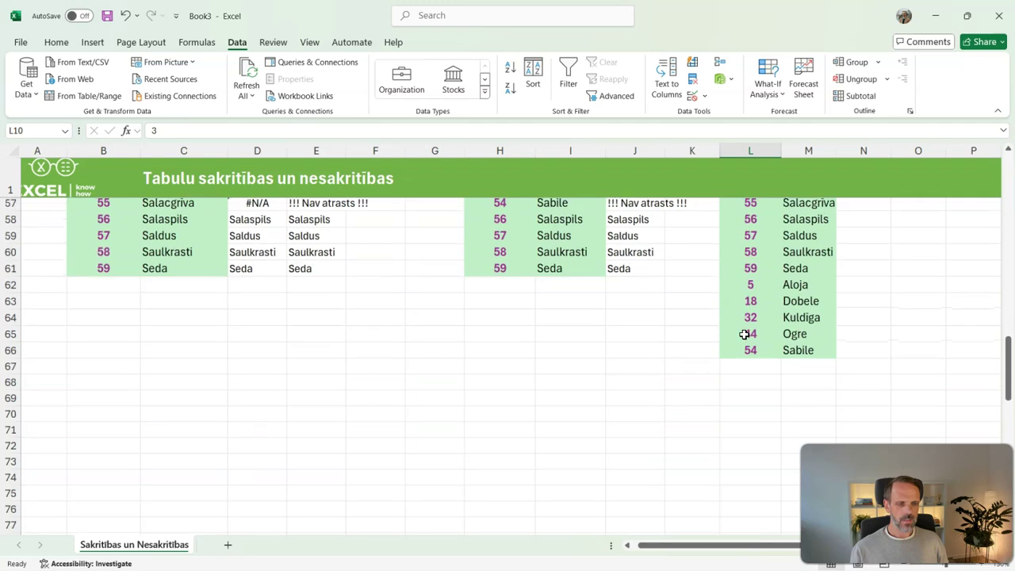
click(745, 348)
scroll(744, 349, up, 19)
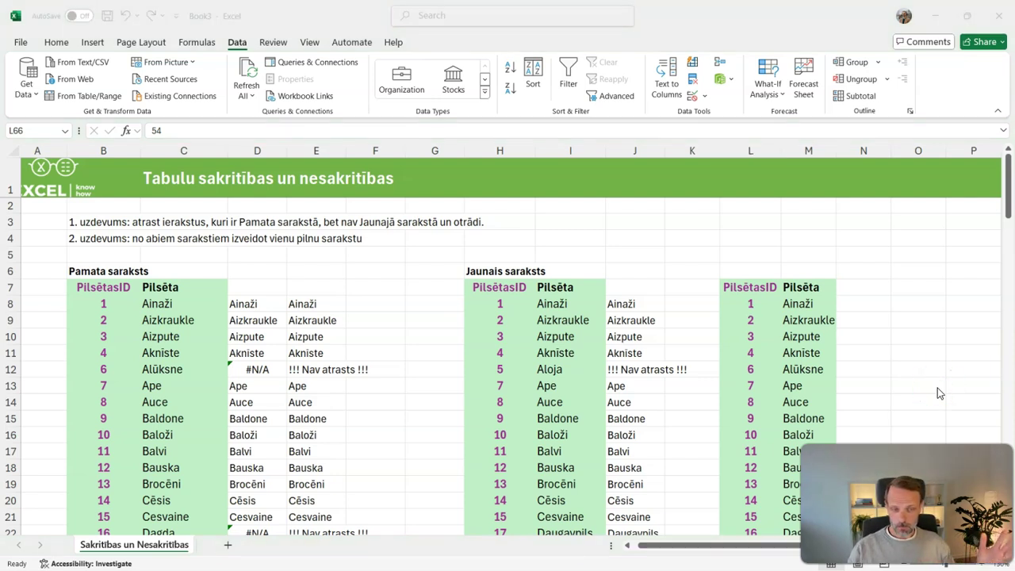
Review the first Pamata saraksts record and the VLOOKUP formula in D8
click(119, 299)
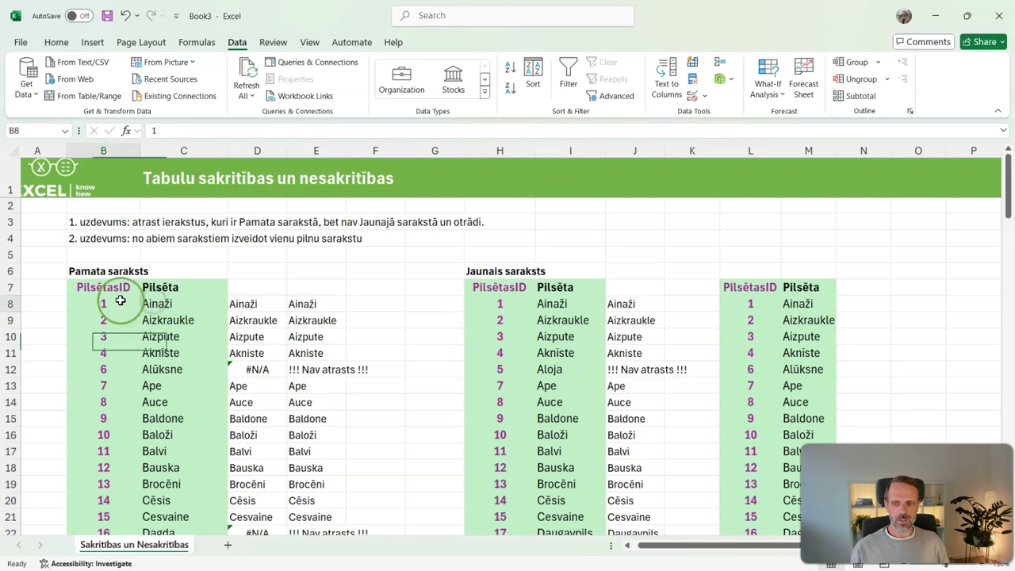
click(238, 304)
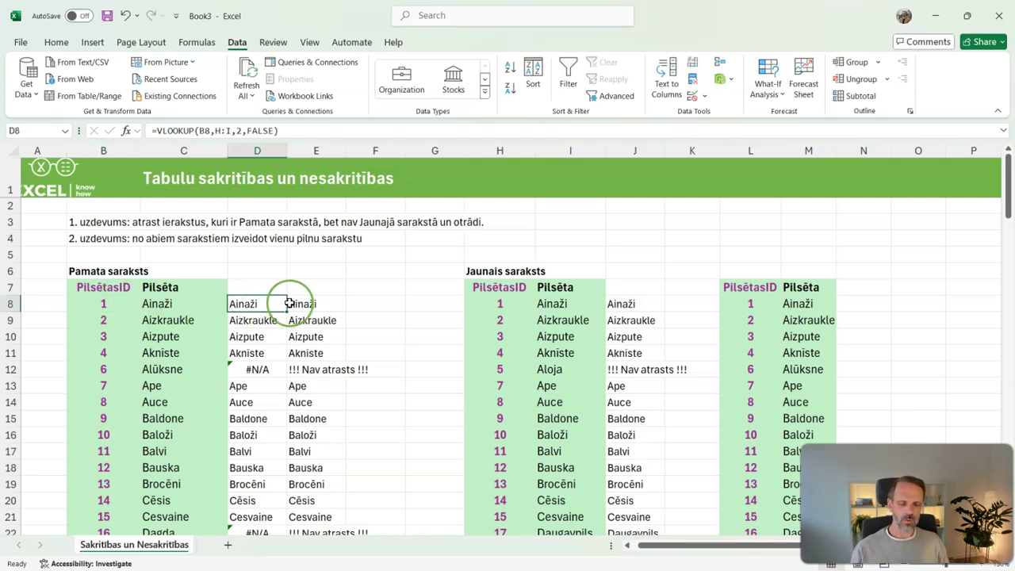